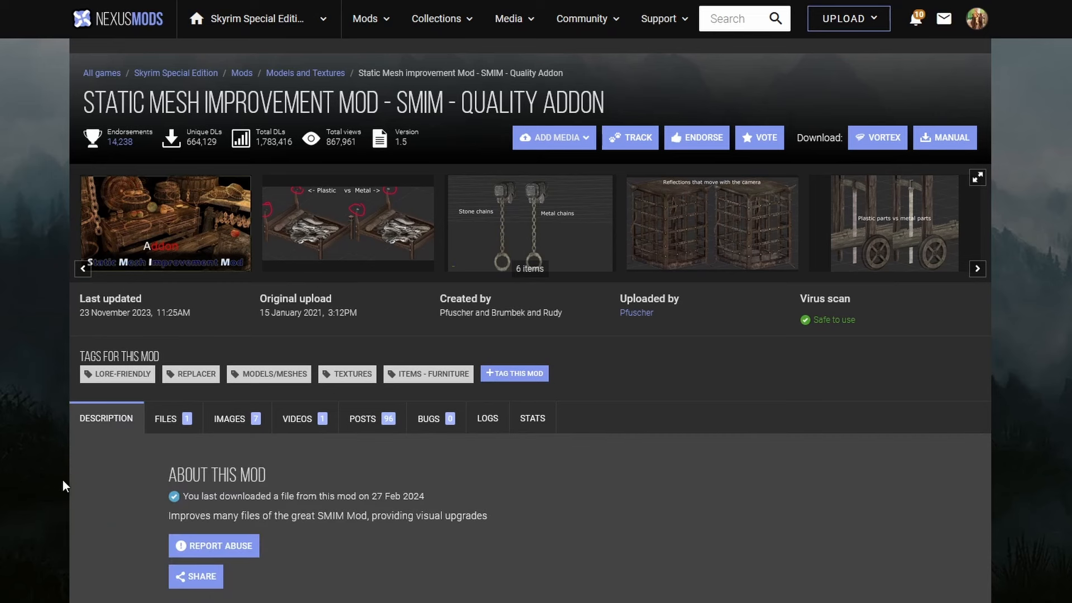
# - Review the downloadable files of the SMIM Quality Addon and EEKs Mountain Flowers SSE mods
pyautogui.click(167, 419)
pyautogui.scroll(-8, 2, 464)
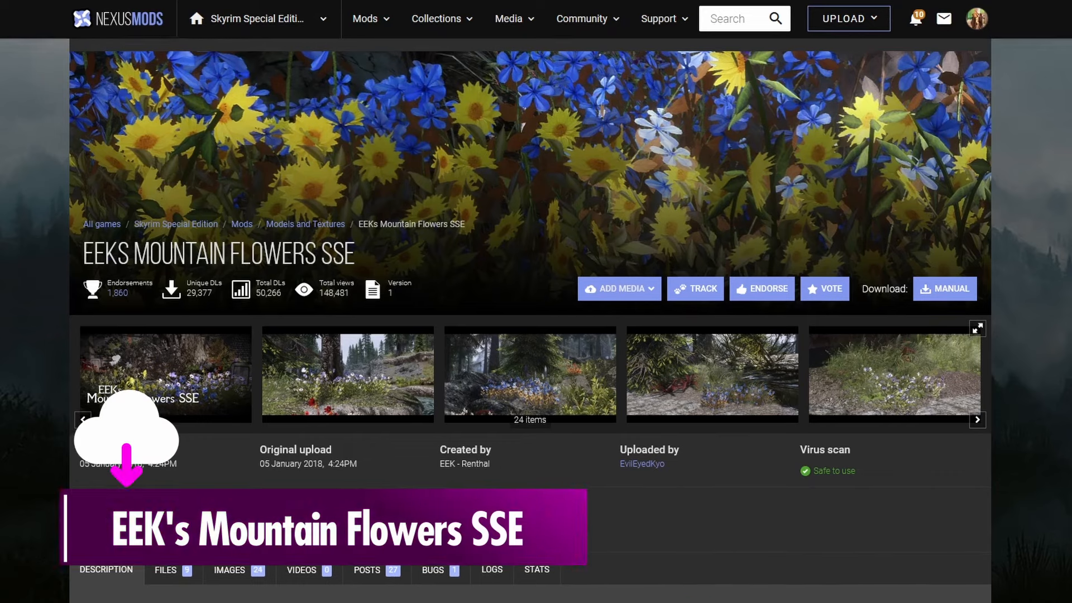
pyautogui.scroll(-8, 531, 318)
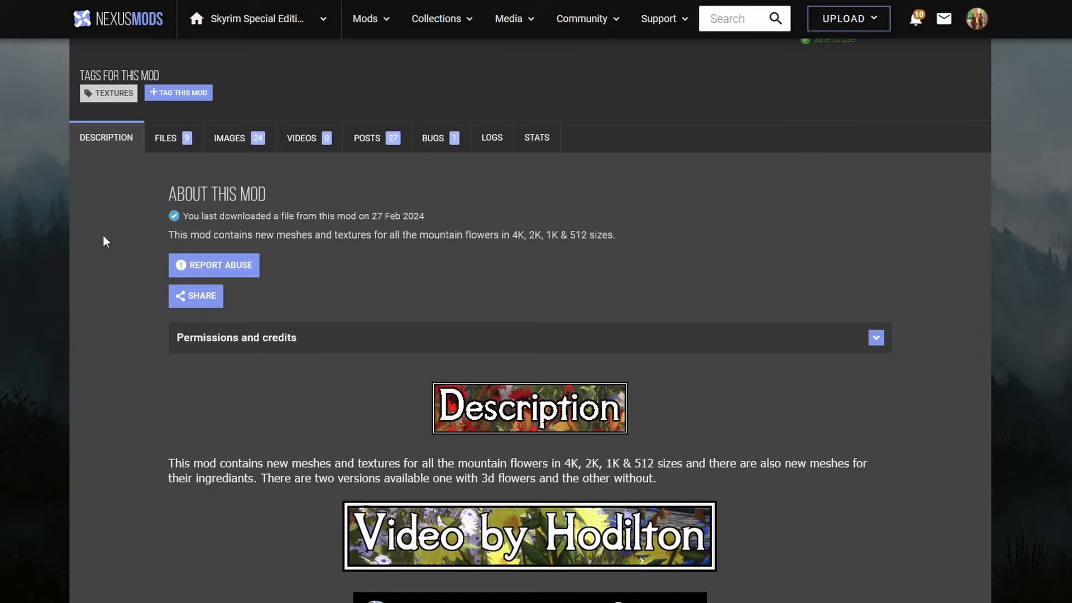
pyautogui.click(185, 140)
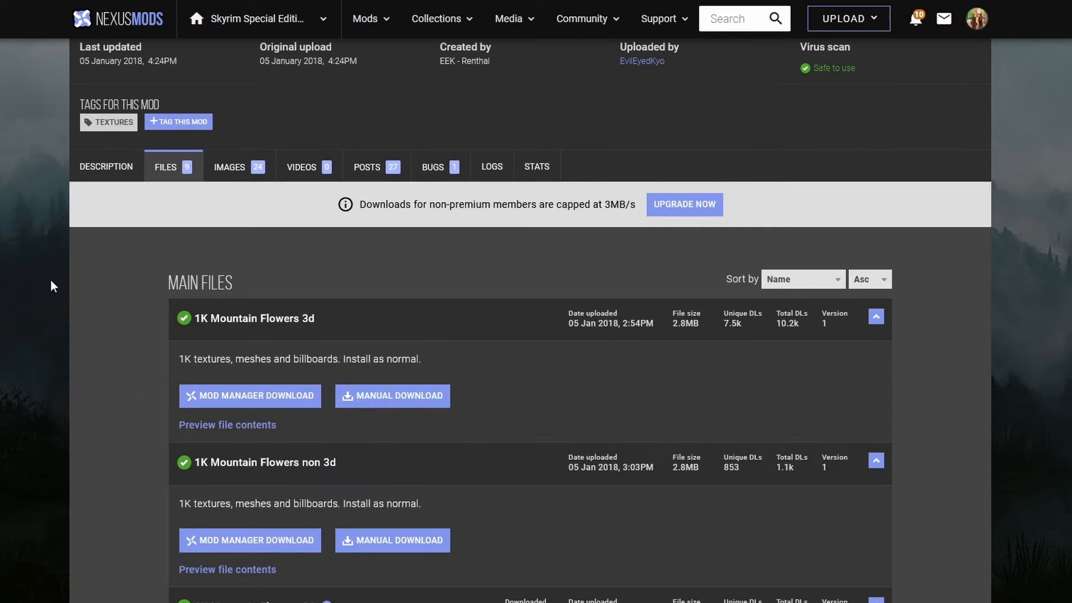
pyautogui.scroll(-5, 46, 304)
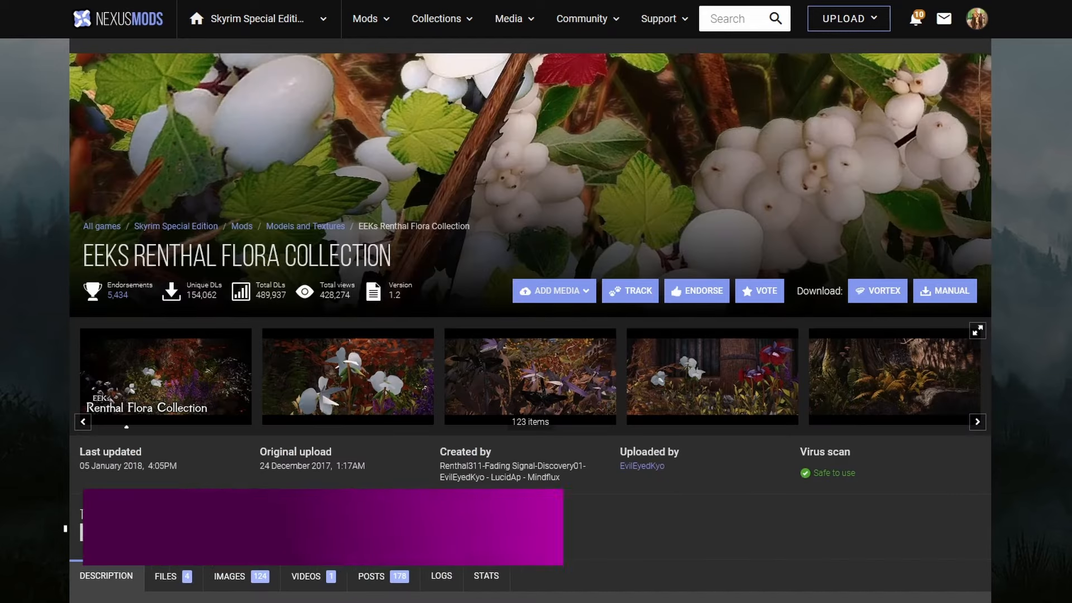
# - Review the description and downloadable files of the EEKs Renthal Flora Collection mod
pyautogui.scroll(-4, 530, 318)
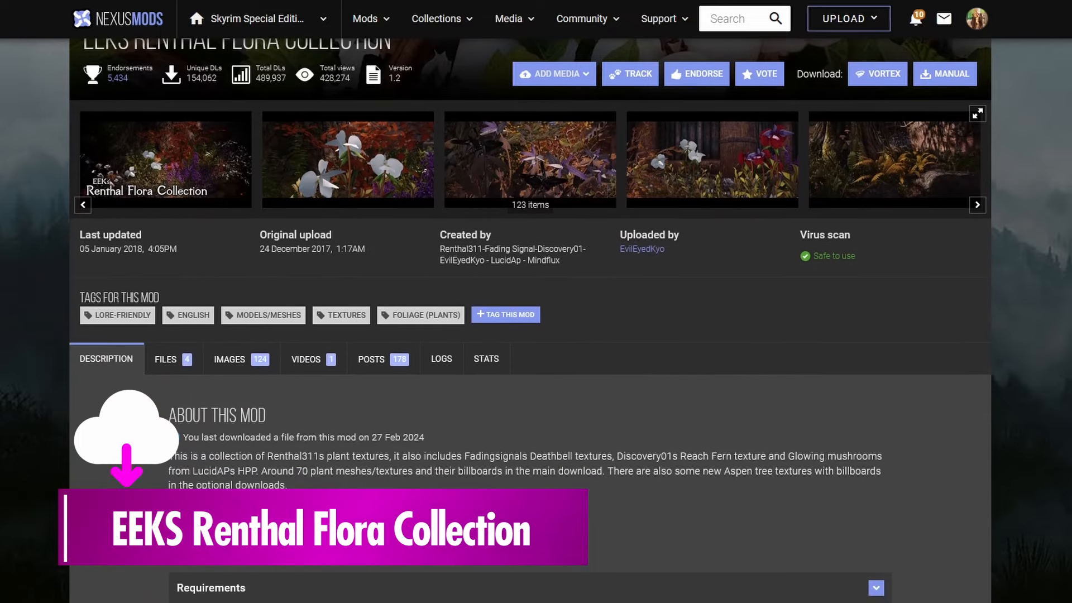
pyautogui.click(184, 361)
pyautogui.scroll(-4, 160, 364)
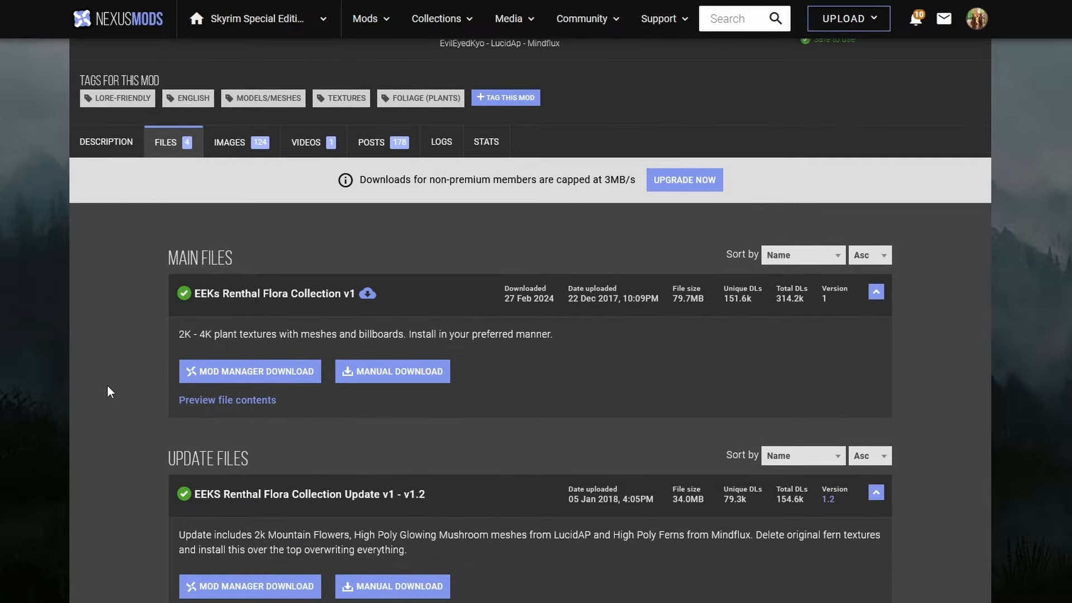
pyautogui.scroll(-1, 108, 390)
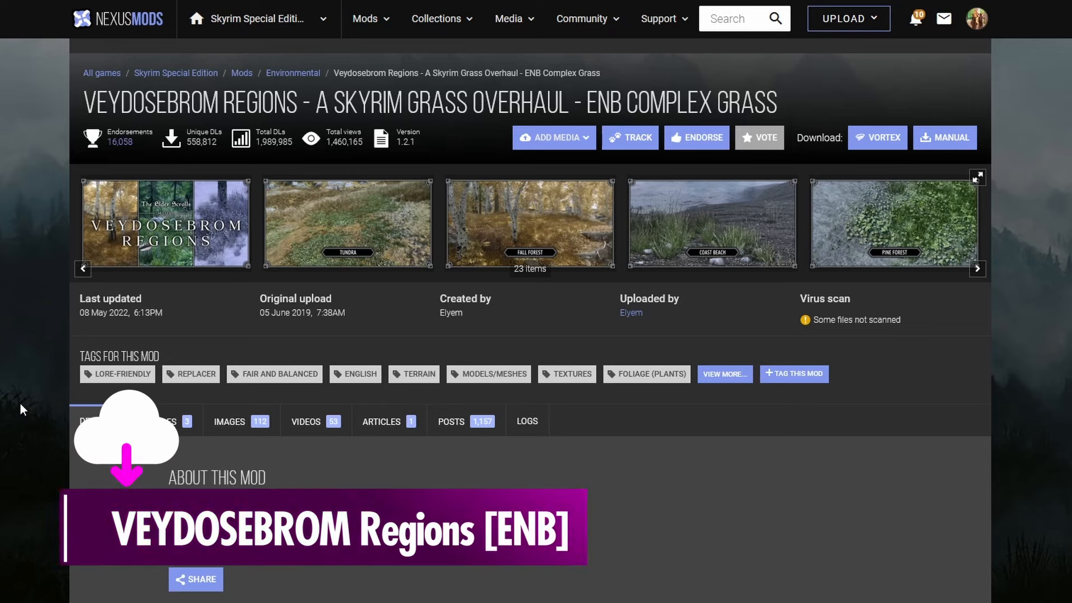
# - Read the Veydosebrom Regions mod description, including its overview, features and installation notes
pyautogui.scroll(-1, 20, 406)
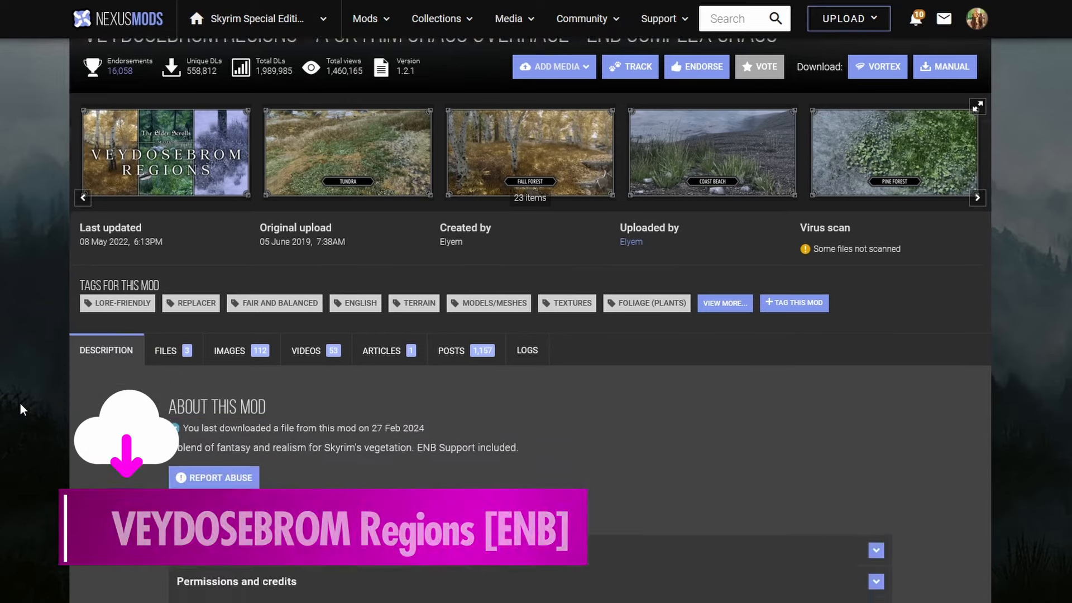
pyautogui.scroll(-8, 19, 402)
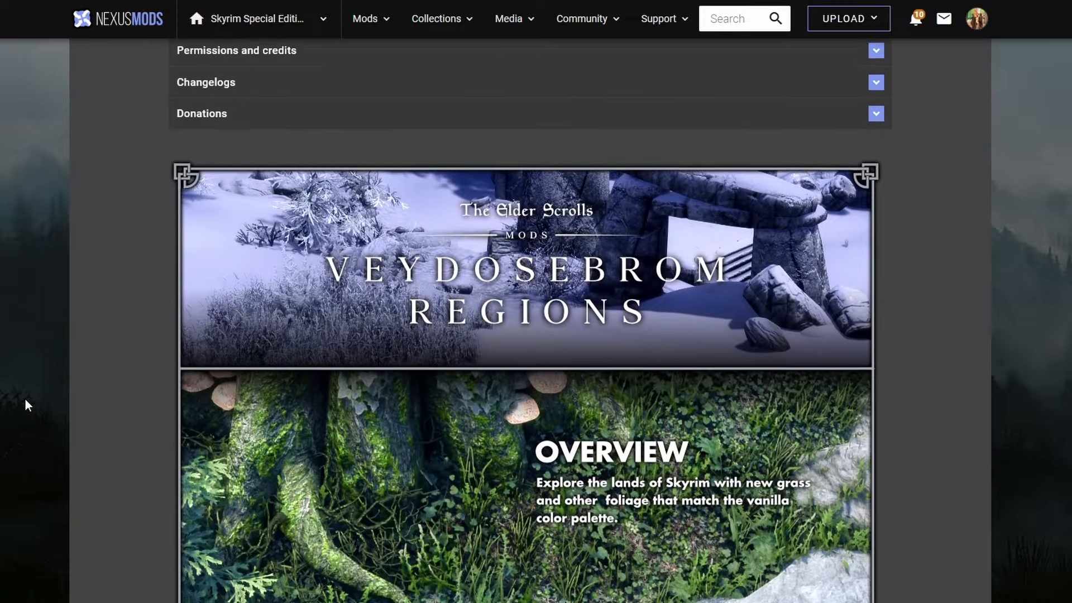
pyautogui.scroll(-8, 25, 399)
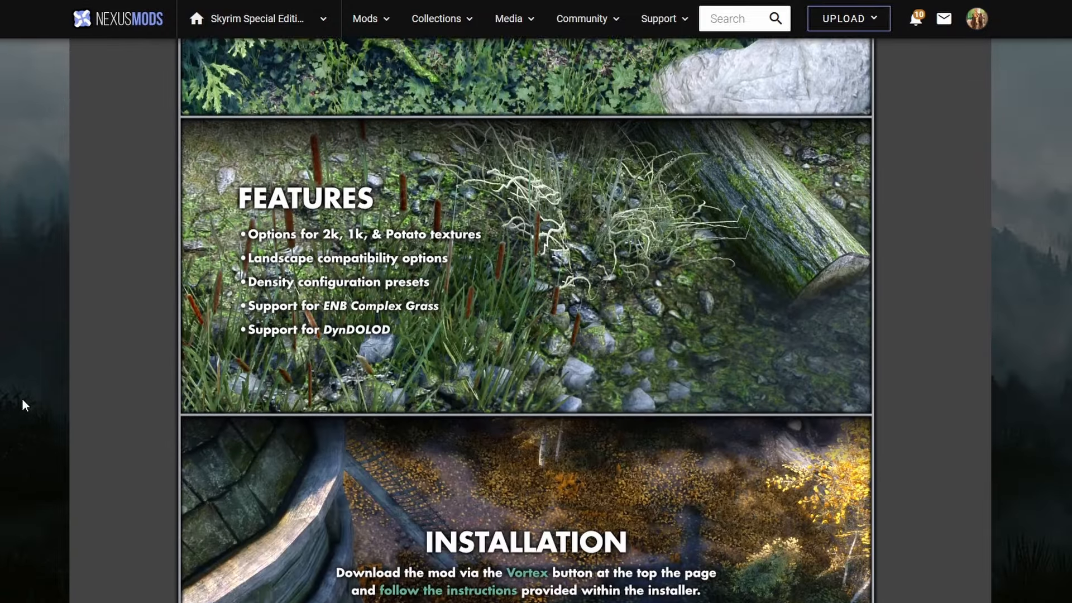
pyautogui.scroll(-1, 21, 397)
pyautogui.scroll(17, 19, 393)
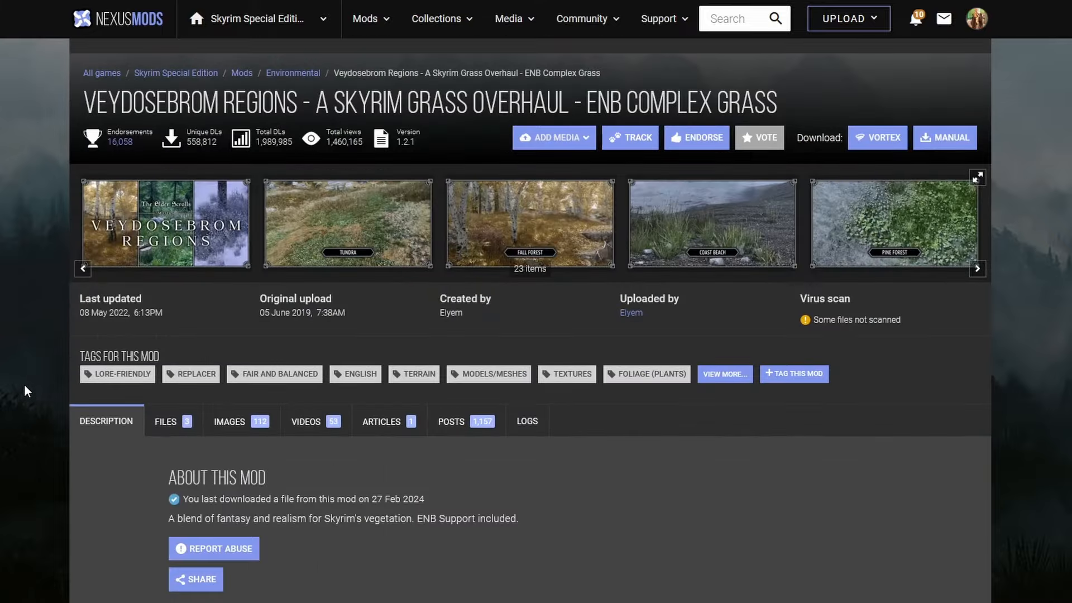
pyautogui.click(163, 421)
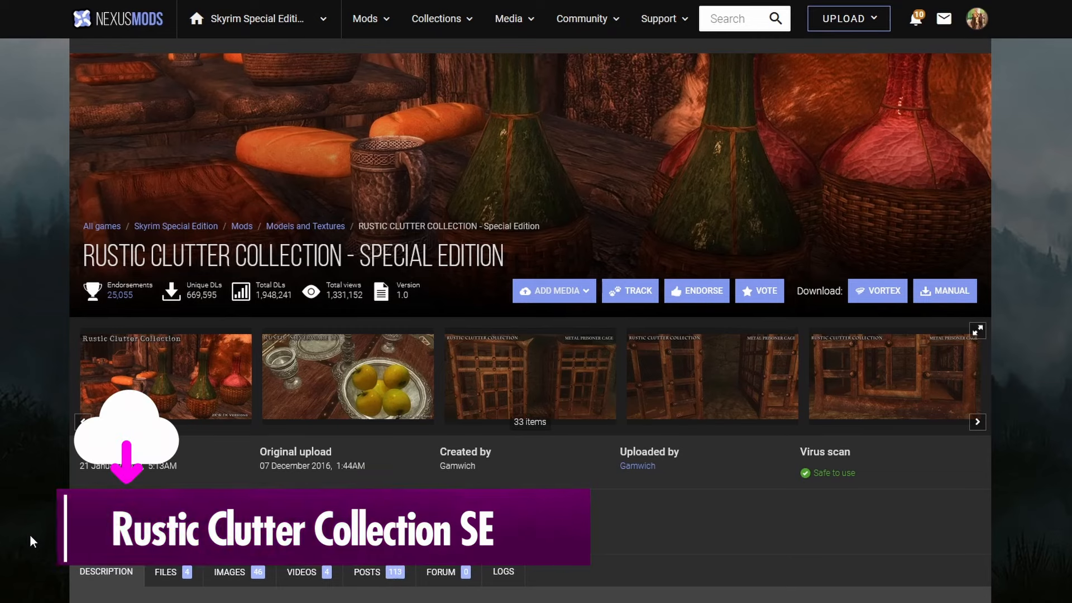
# - Read the description and view the preview images of the Rustic Clutter Collection - Special Edition mod
pyautogui.scroll(-6, 29, 535)
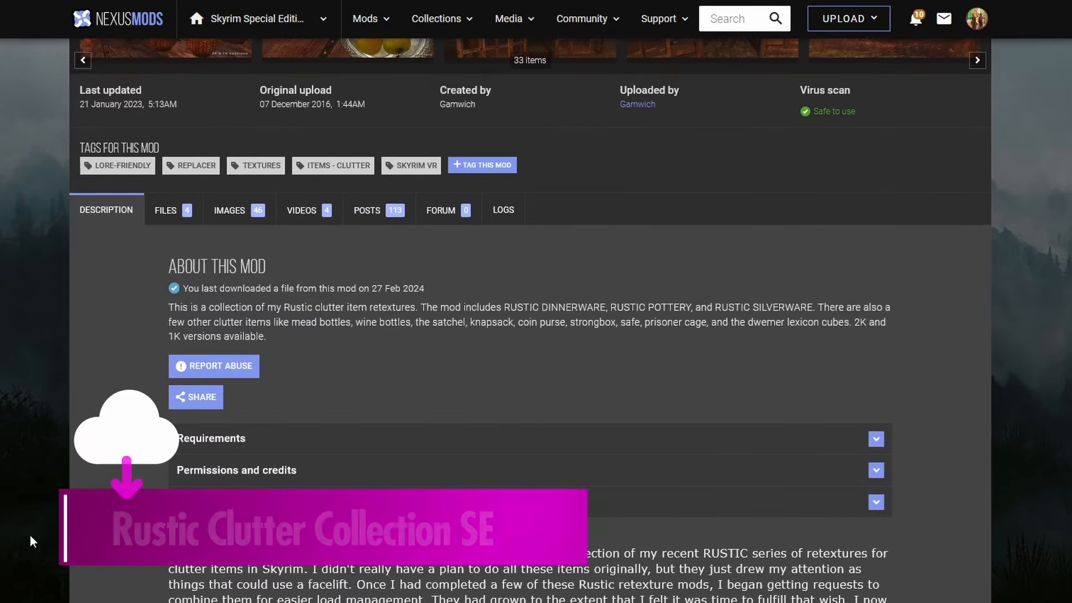
pyautogui.scroll(-1, 29, 535)
pyautogui.scroll(-15, 29, 534)
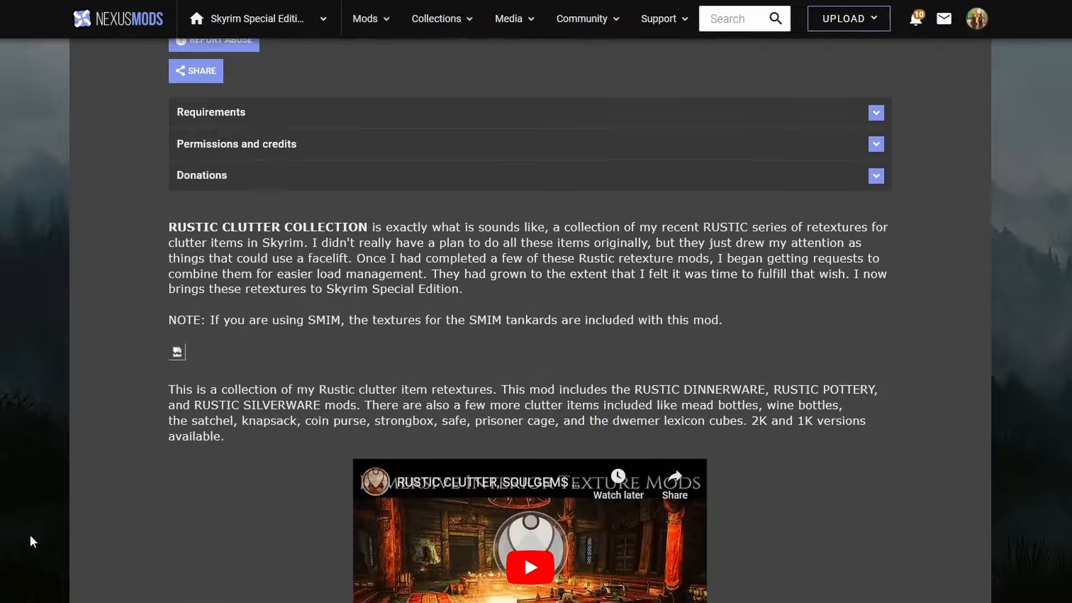
pyautogui.scroll(-8, 39, 523)
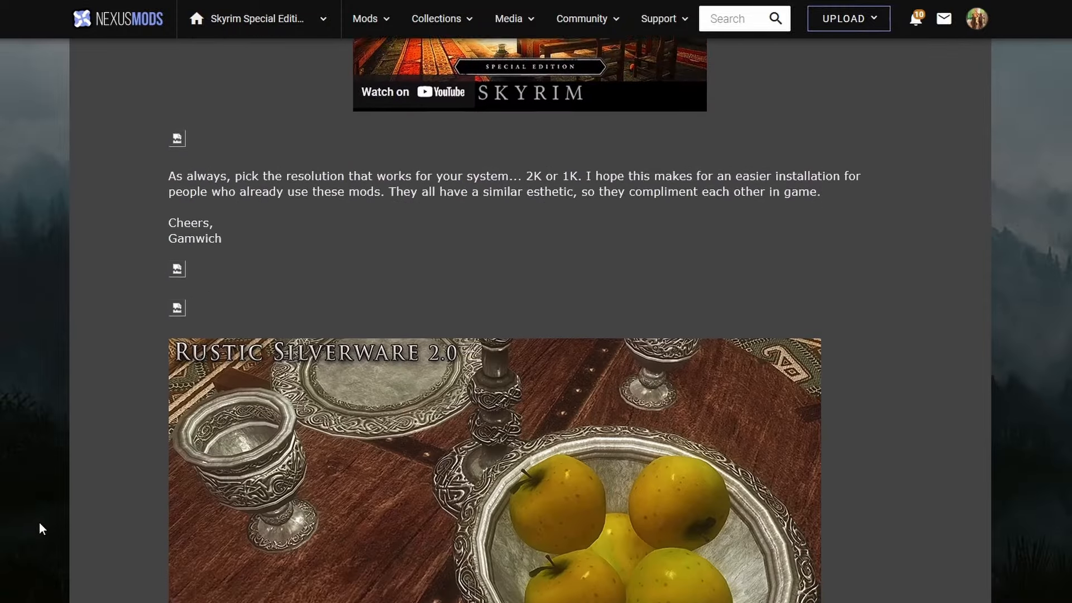
pyautogui.scroll(3, 39, 530)
pyautogui.scroll(20, 39, 534)
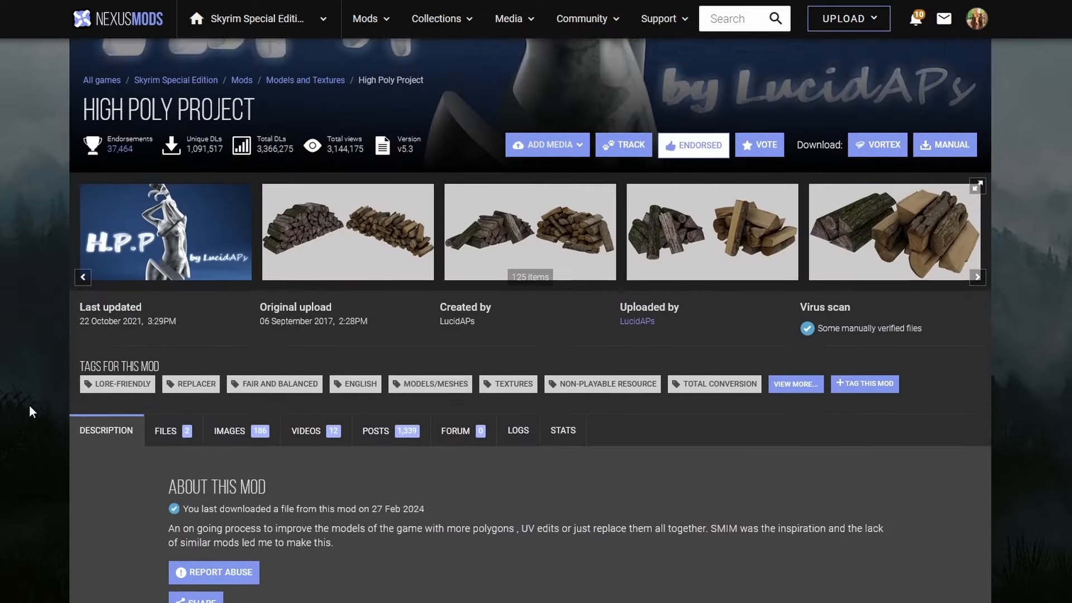
# - Look over the High Poly Project mod page and its description
pyautogui.scroll(-6, 22, 401)
pyautogui.scroll(6, 19, 397)
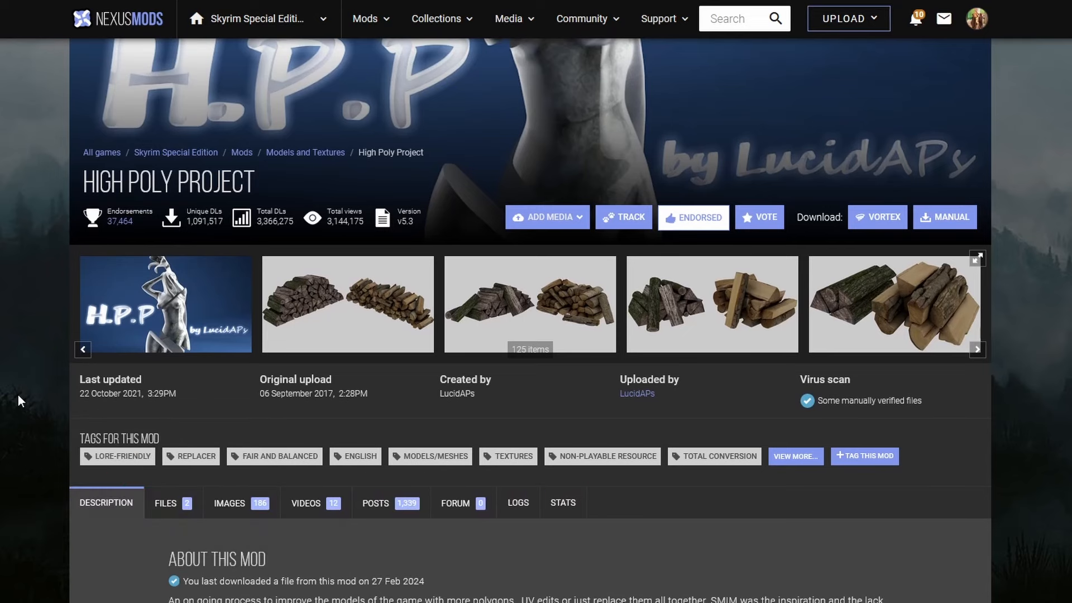
pyautogui.scroll(-8, 18, 394)
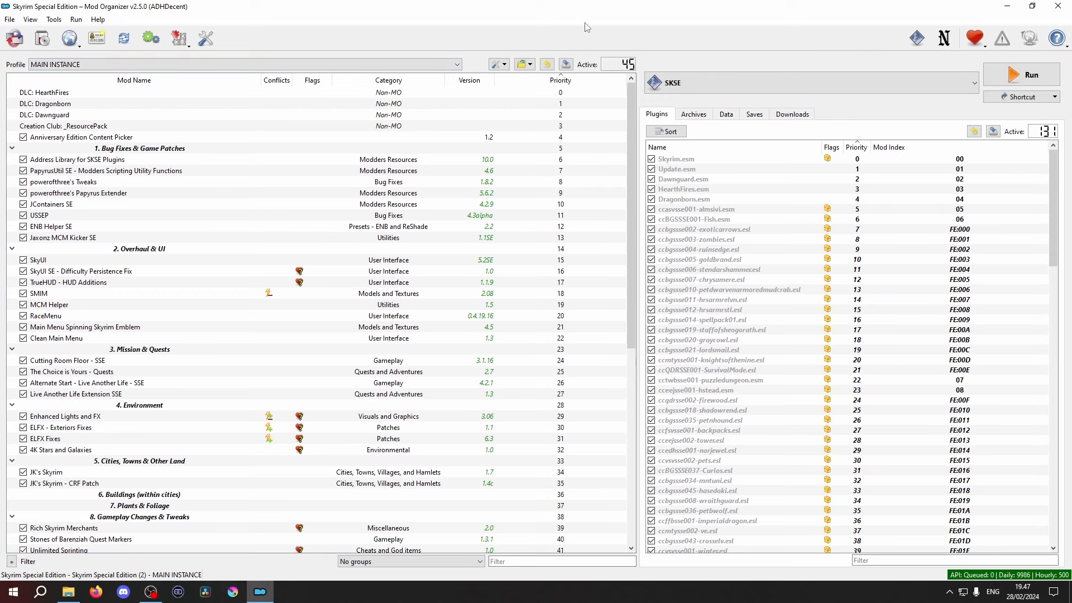
# - Switch to Mod Organizer and show the hidden files among the downloads
pyautogui.click(793, 115)
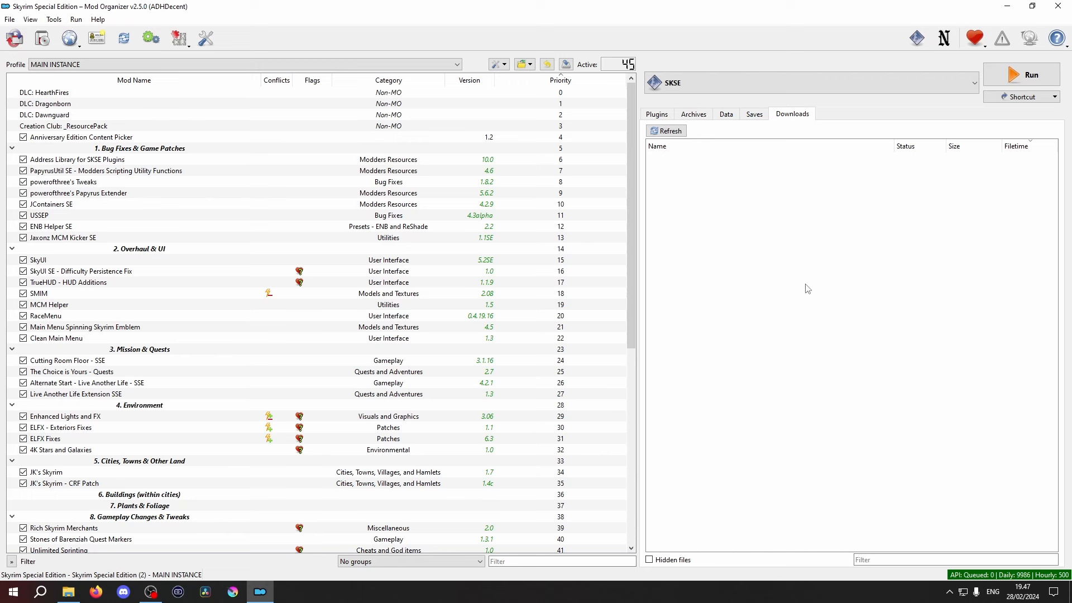
pyautogui.click(653, 560)
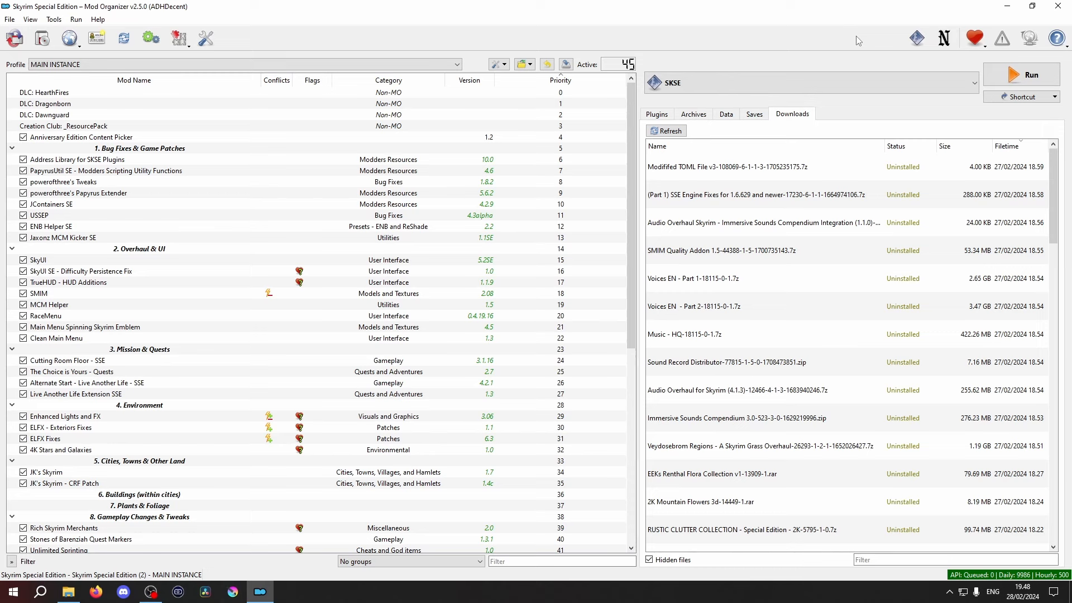
# - Install the 2K Mountain Flowers 3d and EEKs Renthal Flora Collection v1 archives under their suggested mod names
pyautogui.doubleClick(785, 502)
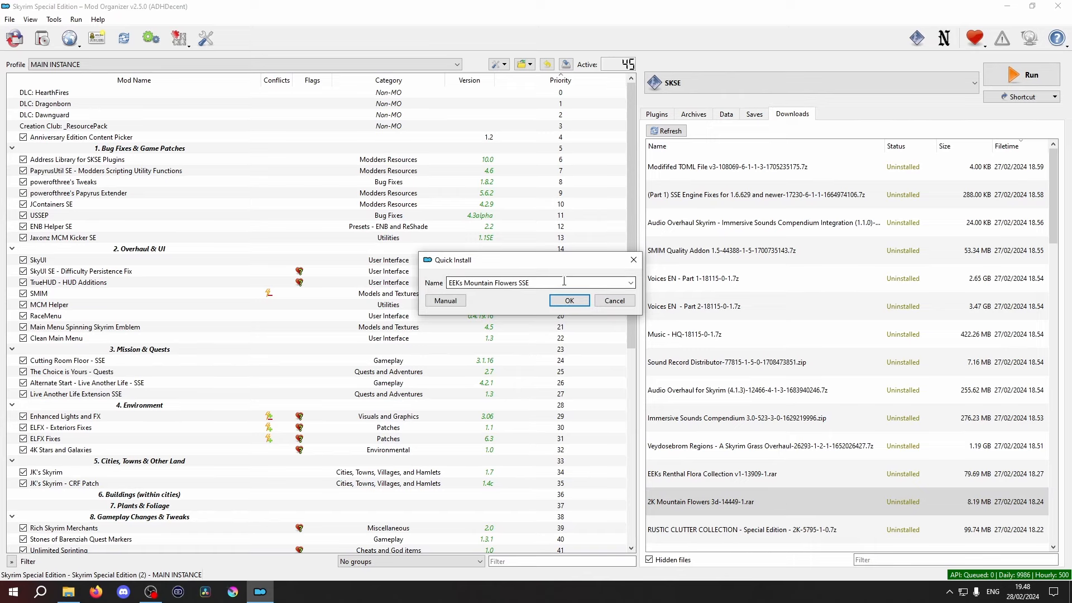
pyautogui.click(563, 303)
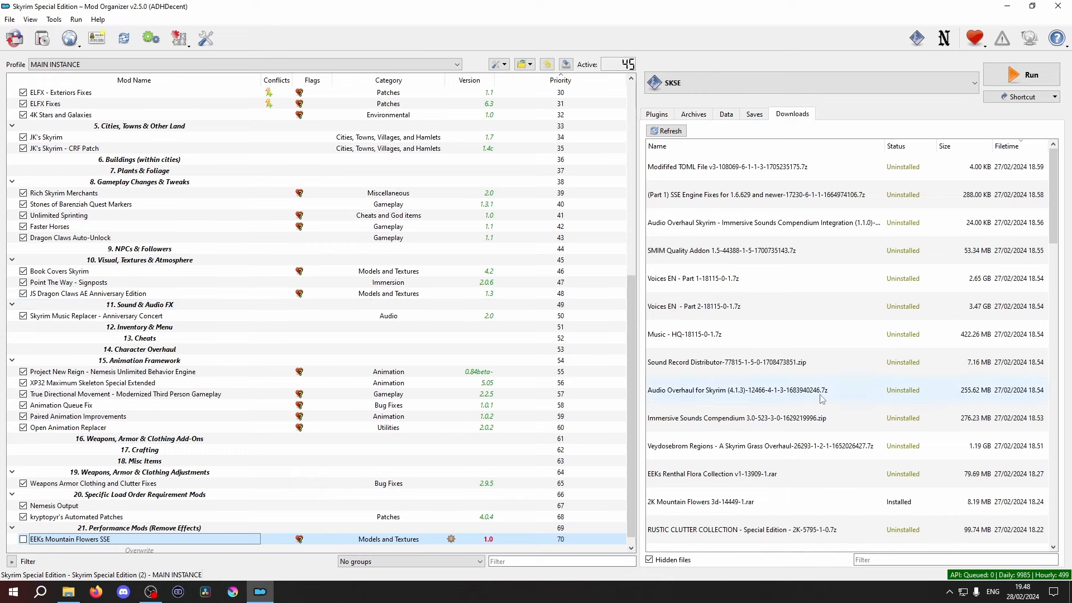
pyautogui.doubleClick(816, 480)
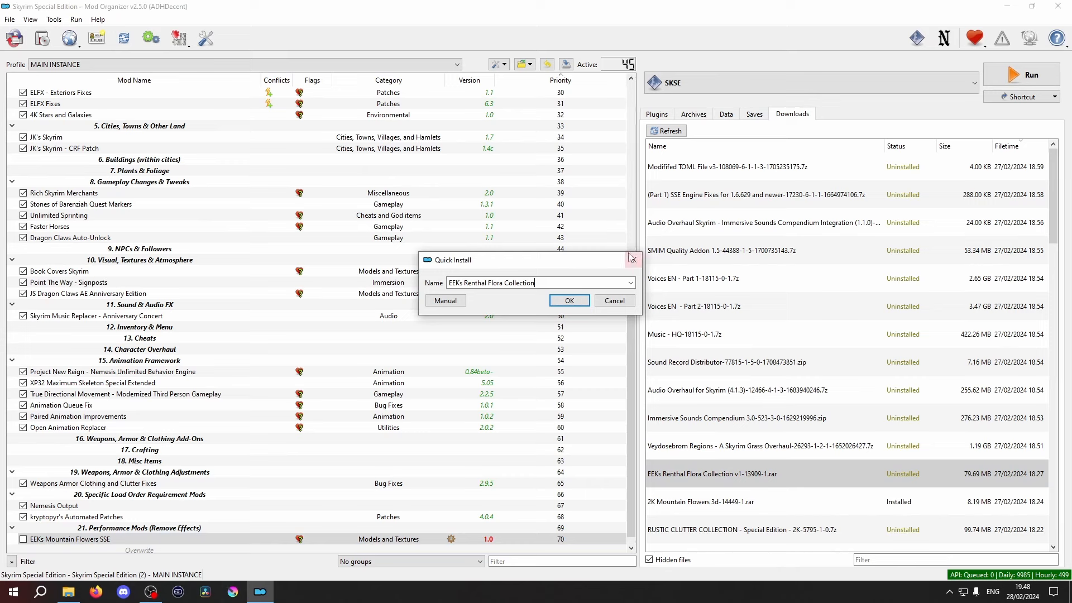
pyautogui.click(578, 304)
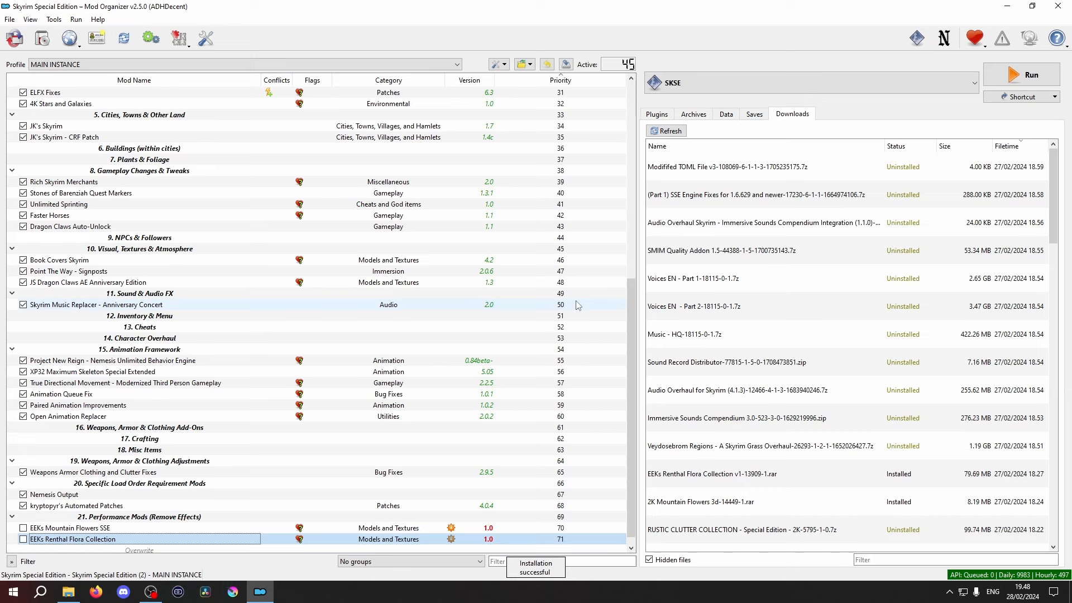
# - Install Veydosebrom Regions for Mod Organizer 2 as a Fresh Install with ENB support, Standard Quality vegetation, Dense Landscape and Default grass density
pyautogui.doubleClick(797, 451)
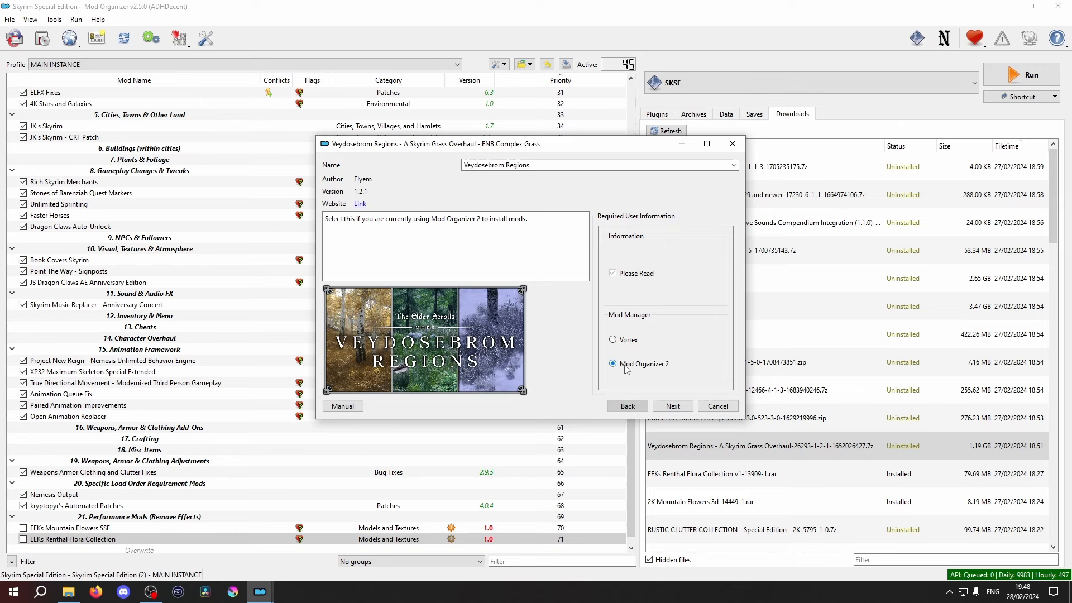
pyautogui.click(672, 407)
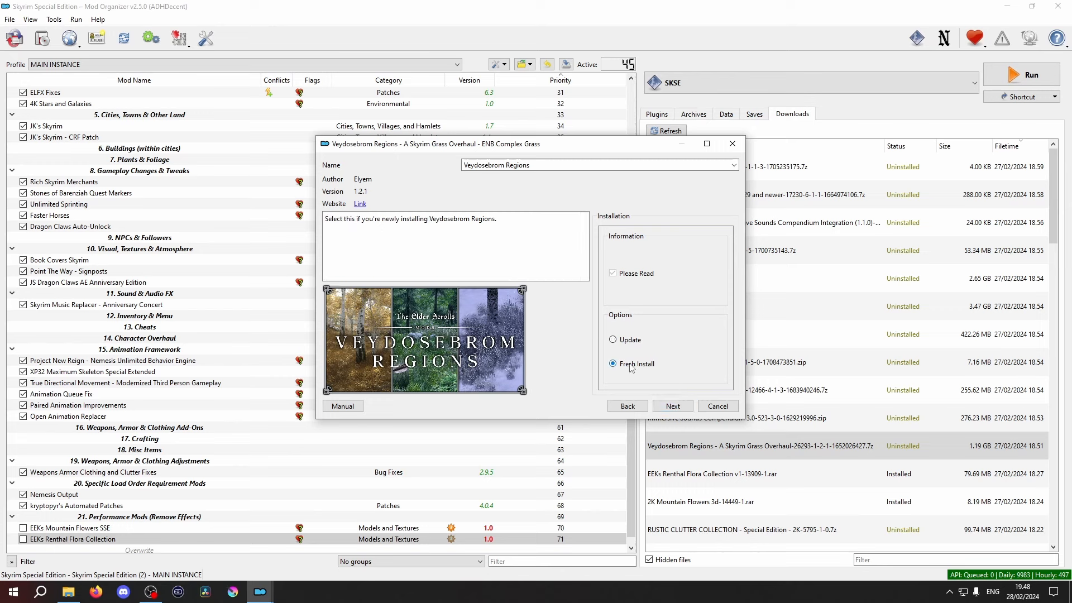
pyautogui.click(672, 407)
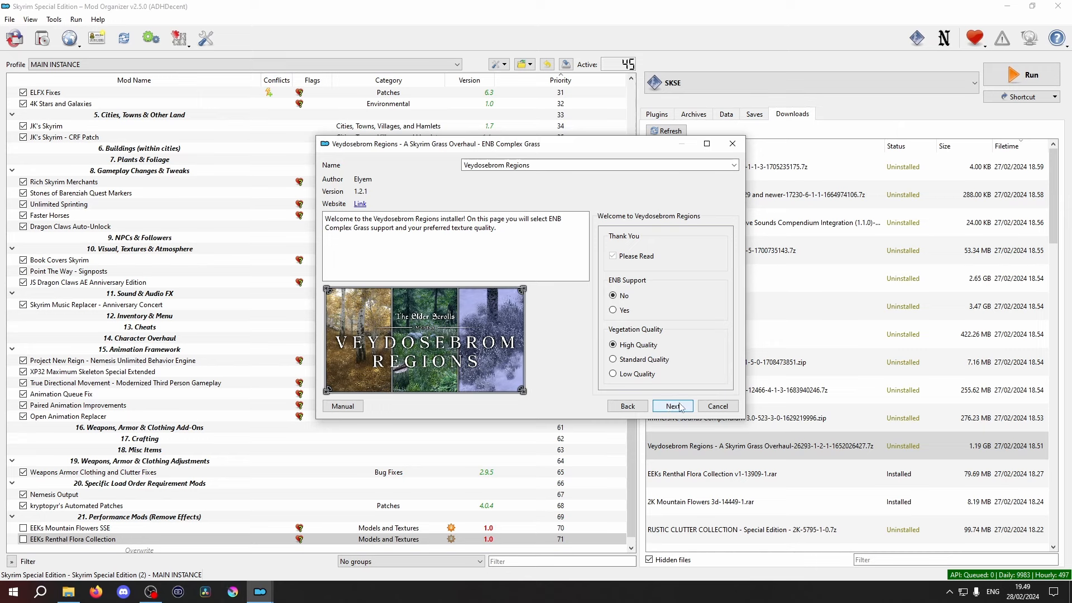
pyautogui.click(613, 310)
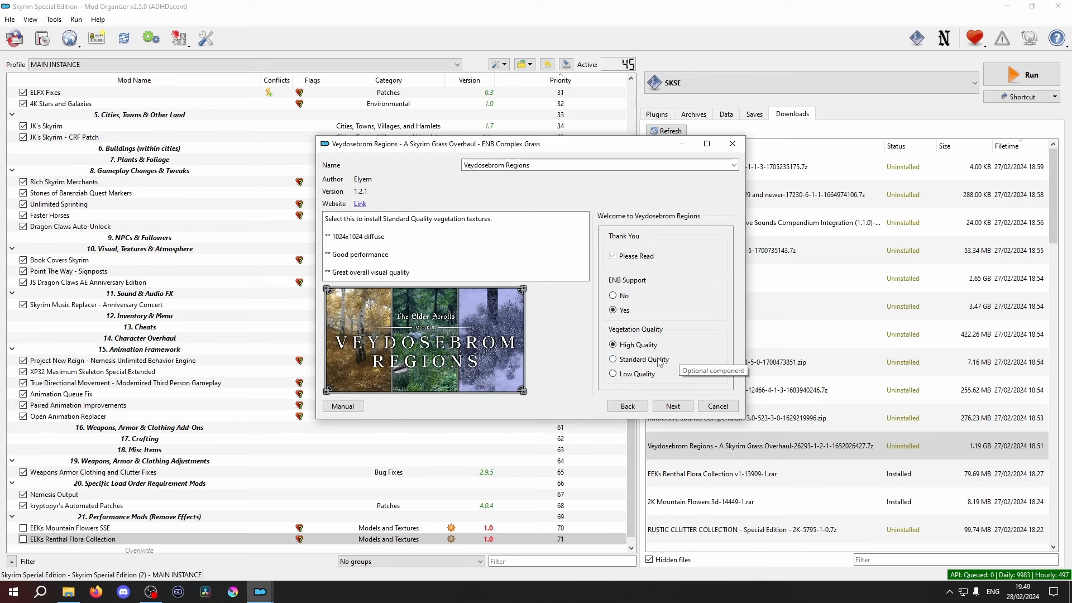
pyautogui.click(615, 360)
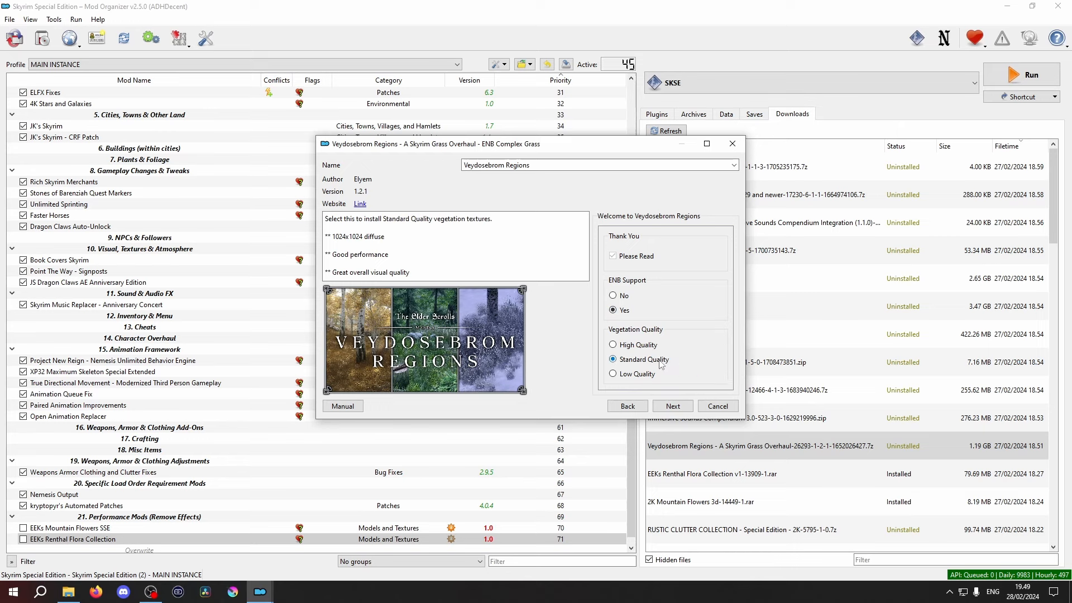
pyautogui.click(673, 406)
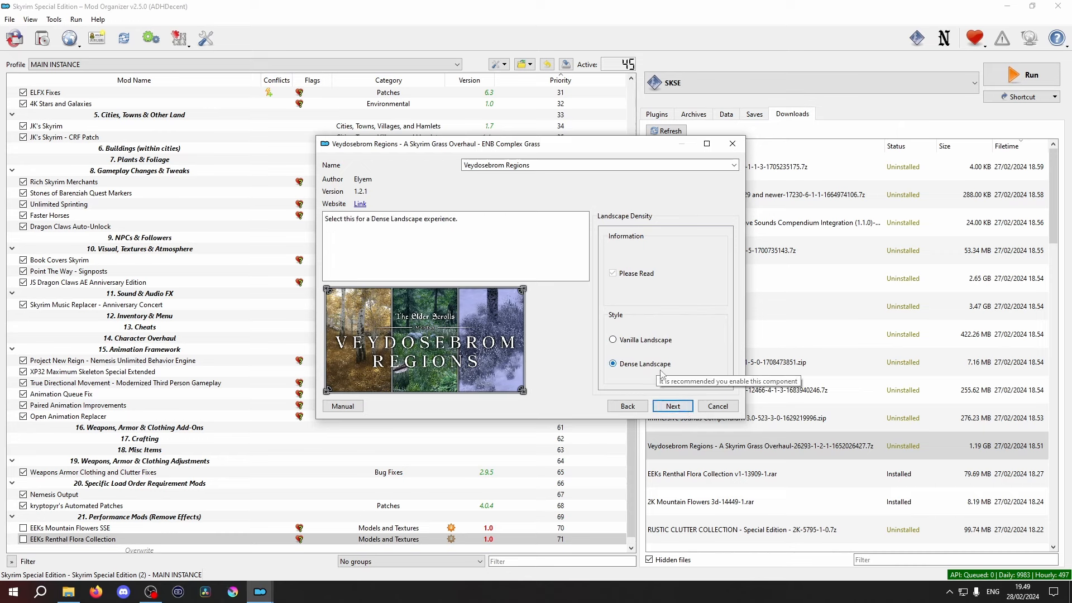
pyautogui.click(681, 409)
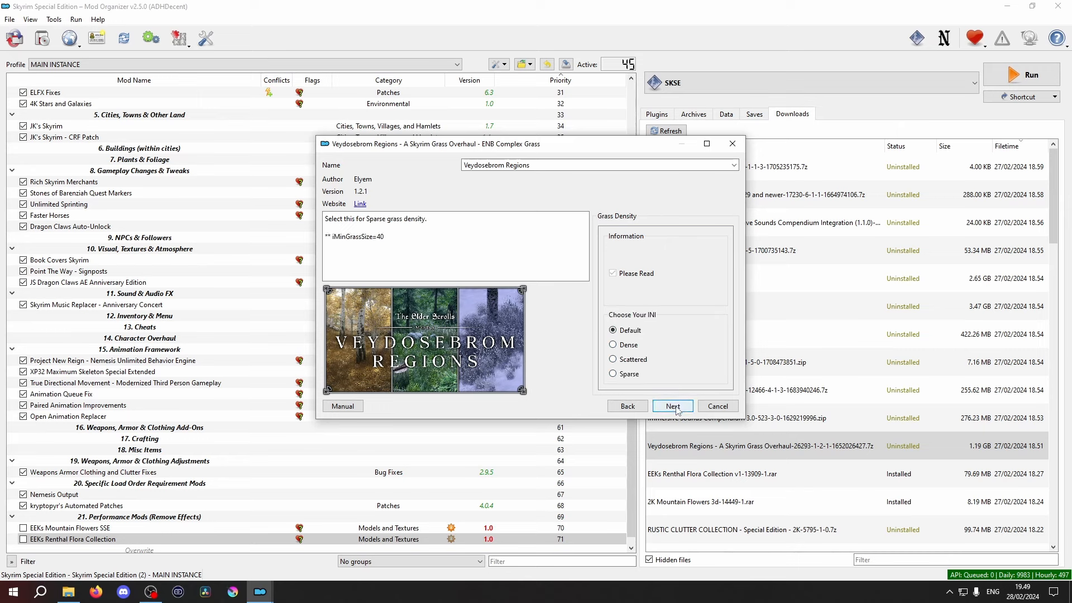
pyautogui.click(673, 406)
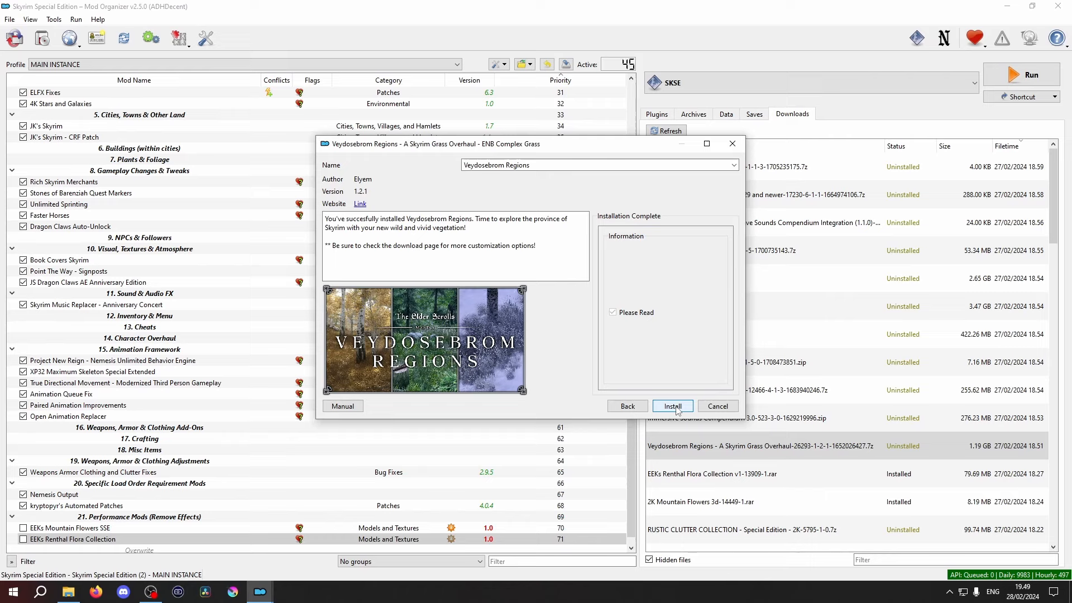
pyautogui.click(673, 406)
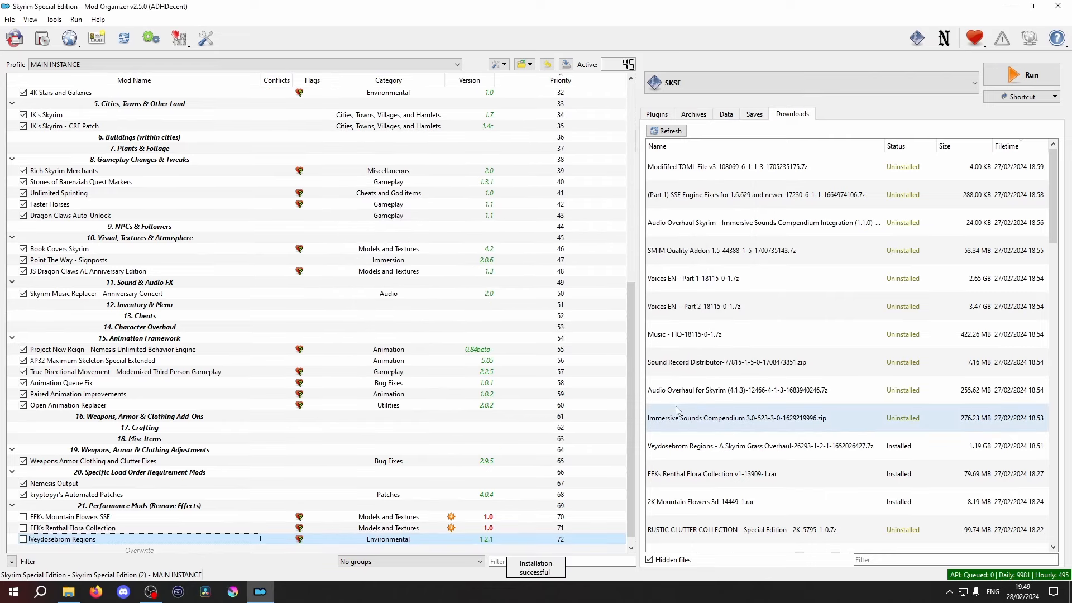
# - Install the 2K Rustic Clutter Collection archive under the name RUSTIC CLUTTER COLLECTION - Special Edition
pyautogui.doubleClick(772, 531)
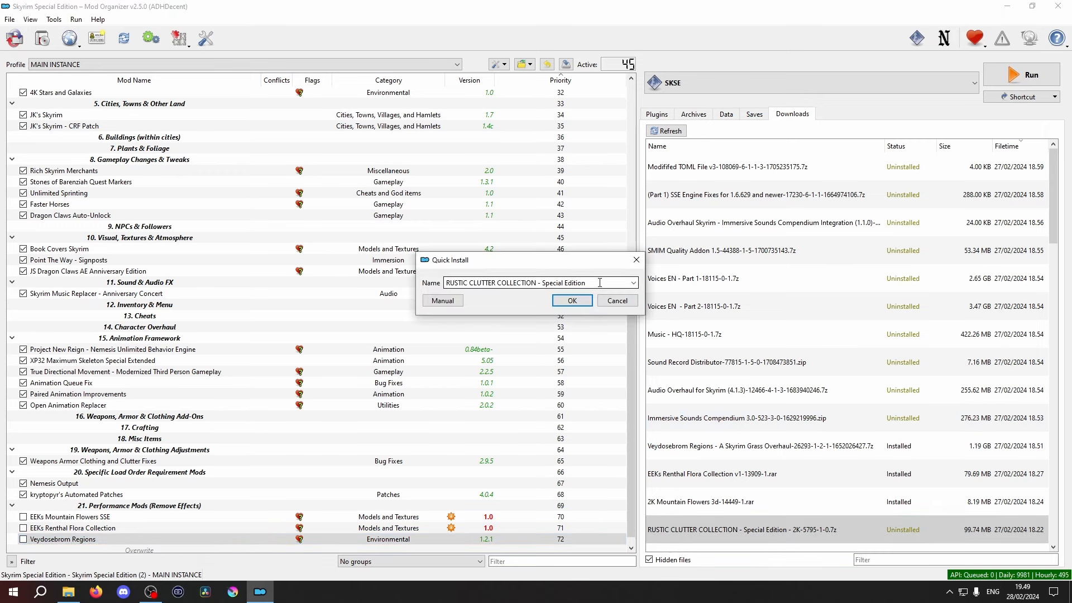
pyautogui.click(581, 304)
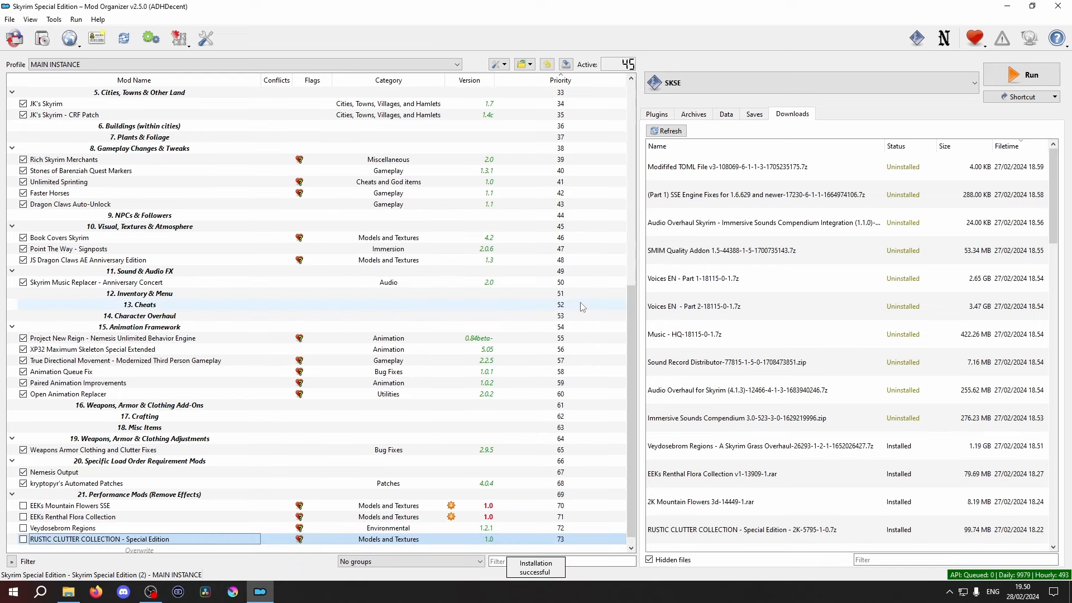
# - Install the SMIM Quality Addon under its suggested name, and install High Poly Project with Install Everything and no patches, enabling it in the mod list
pyautogui.doubleClick(709, 250)
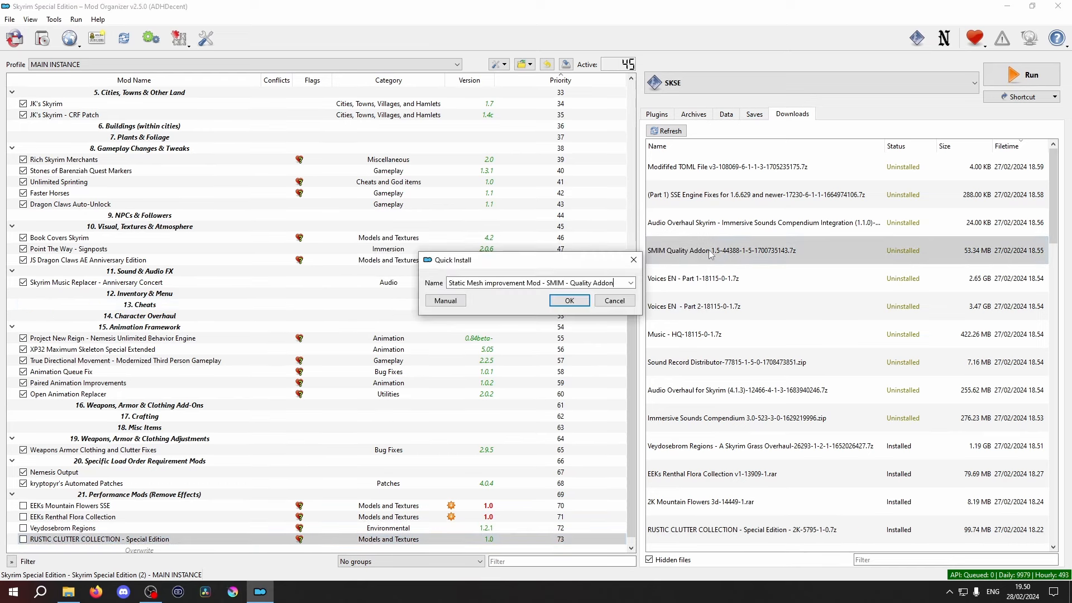
pyautogui.click(568, 302)
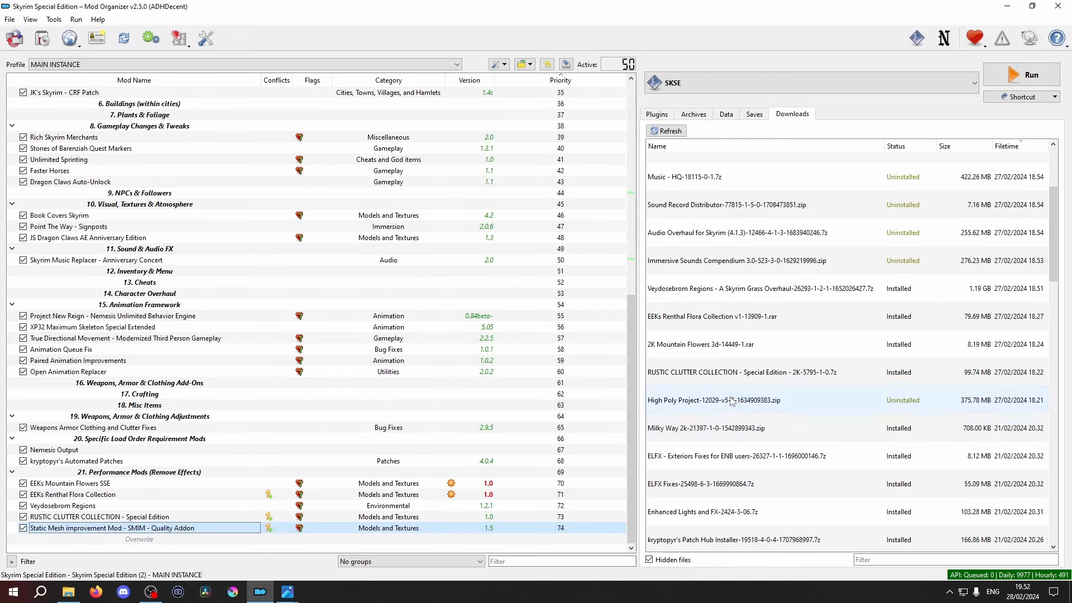
pyautogui.doubleClick(732, 399)
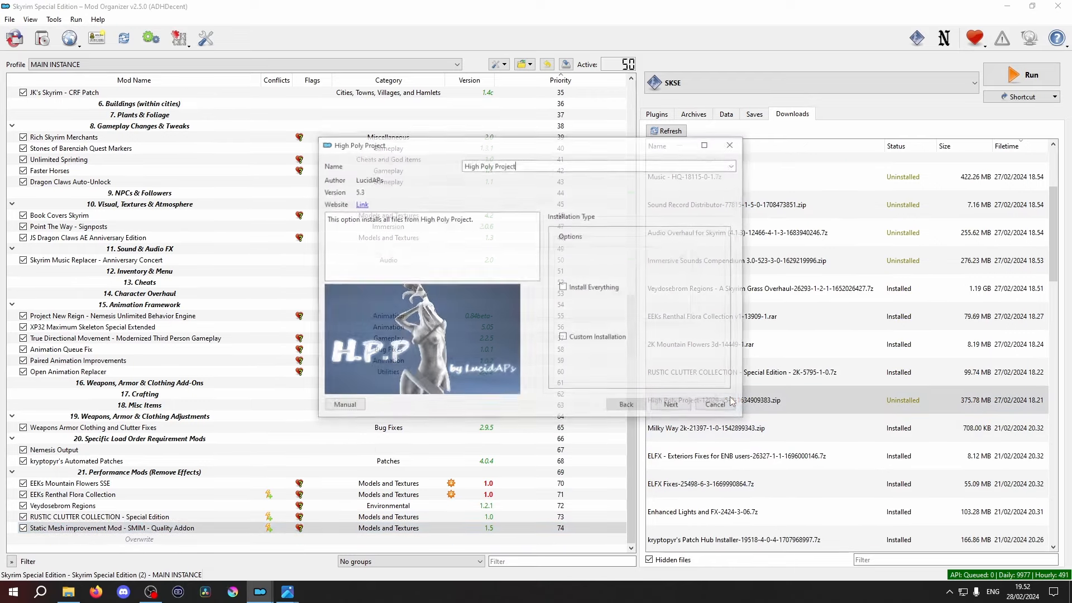
pyautogui.click(571, 289)
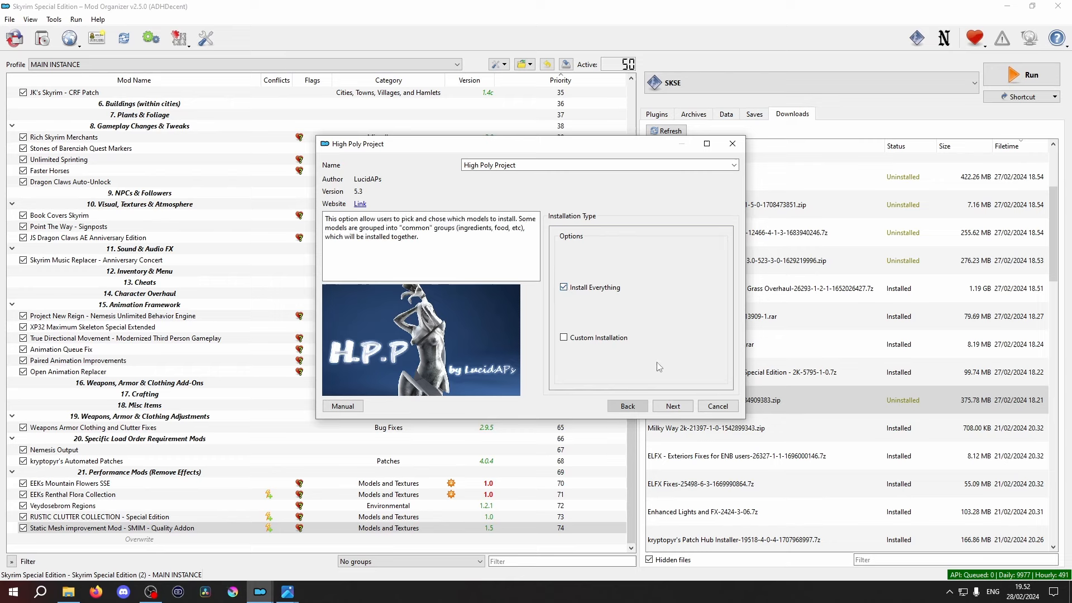
pyautogui.click(666, 407)
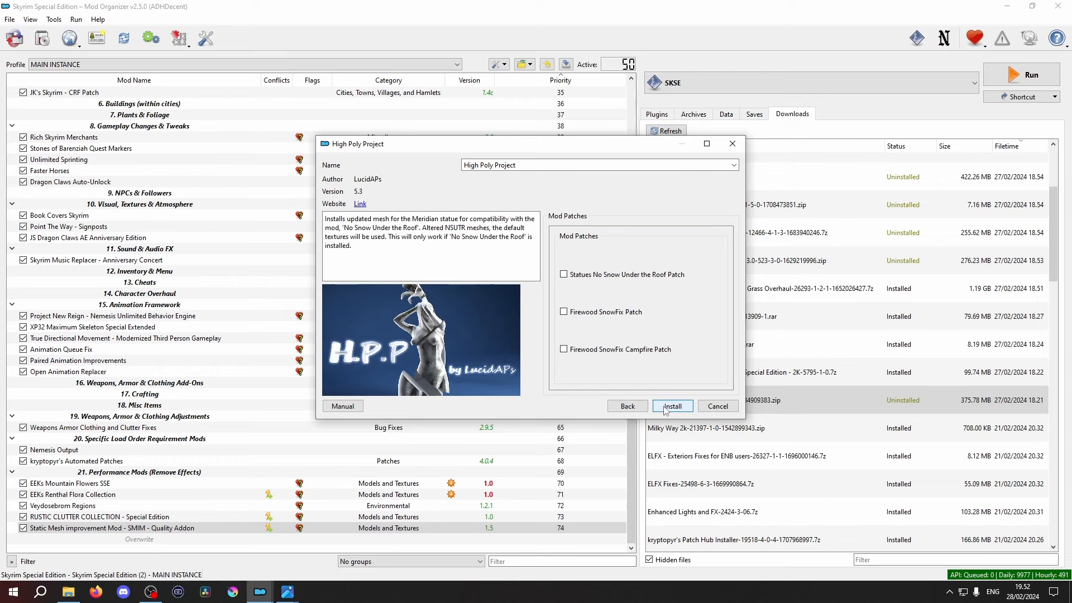
pyautogui.click(666, 408)
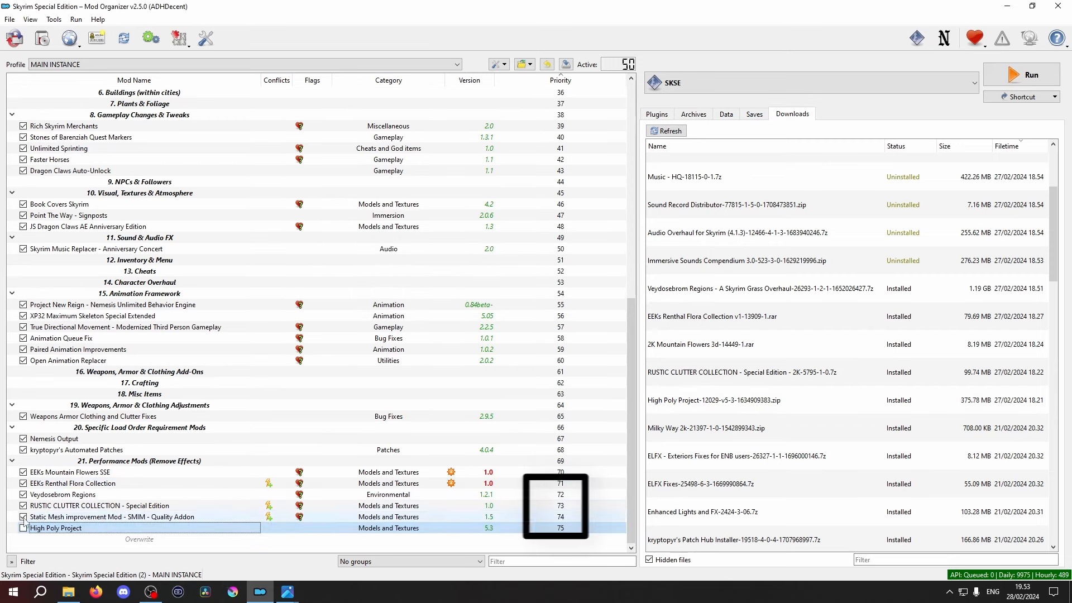
pyautogui.click(23, 529)
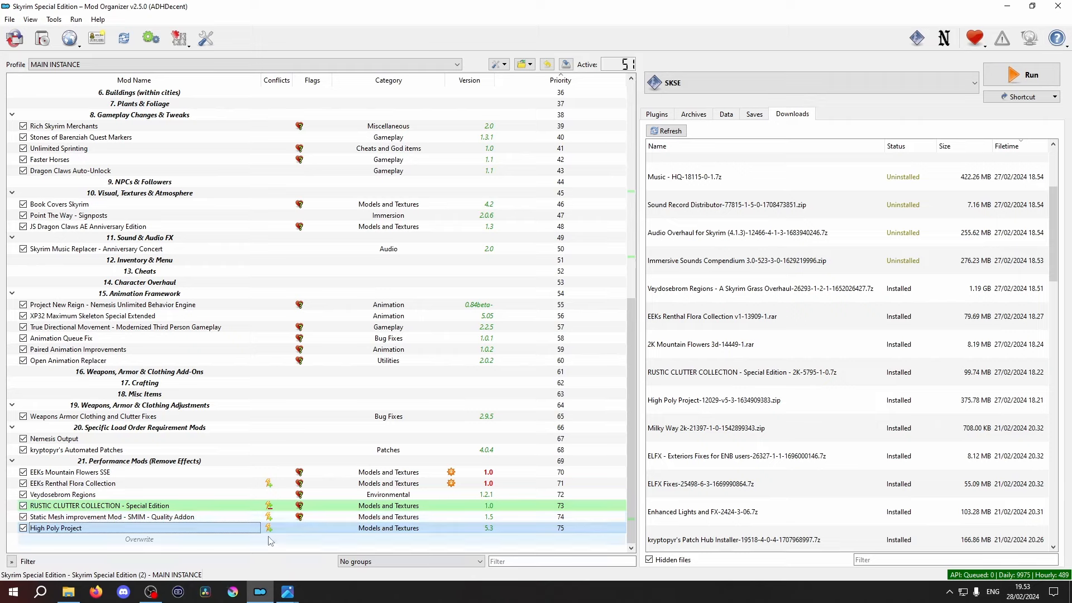
# - Move High Poly Project and RUSTIC CLUTTER COLLECTION to the start of the Visual, Textures & Atmosphere section, and the SMIM Quality Addon further up the mod list
pyautogui.moveTo(273, 531); pyautogui.dragTo(193, 201)
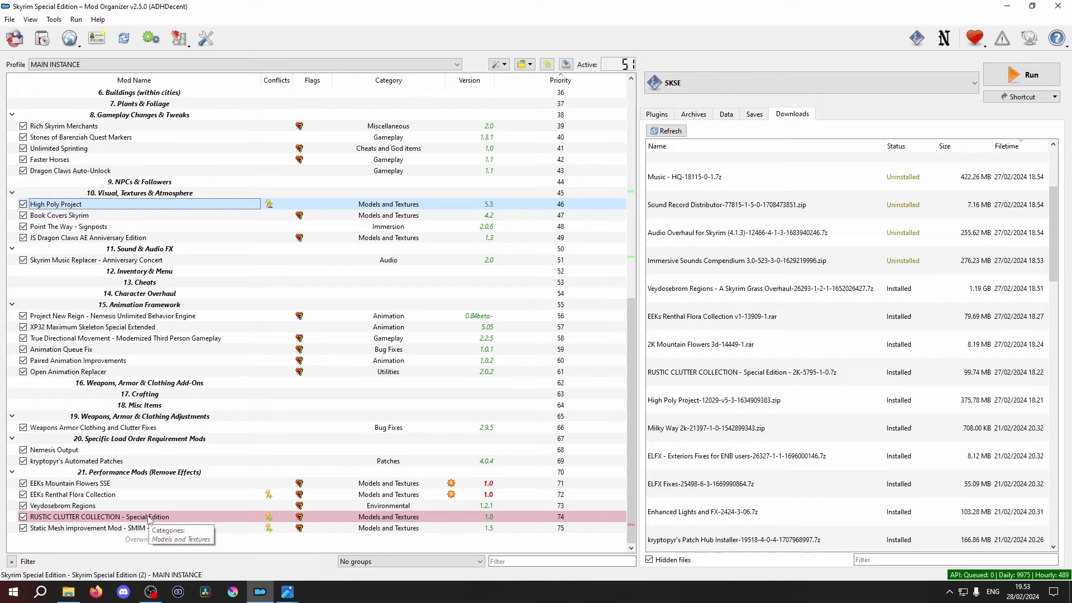
pyautogui.moveTo(149, 518); pyautogui.dragTo(146, 210)
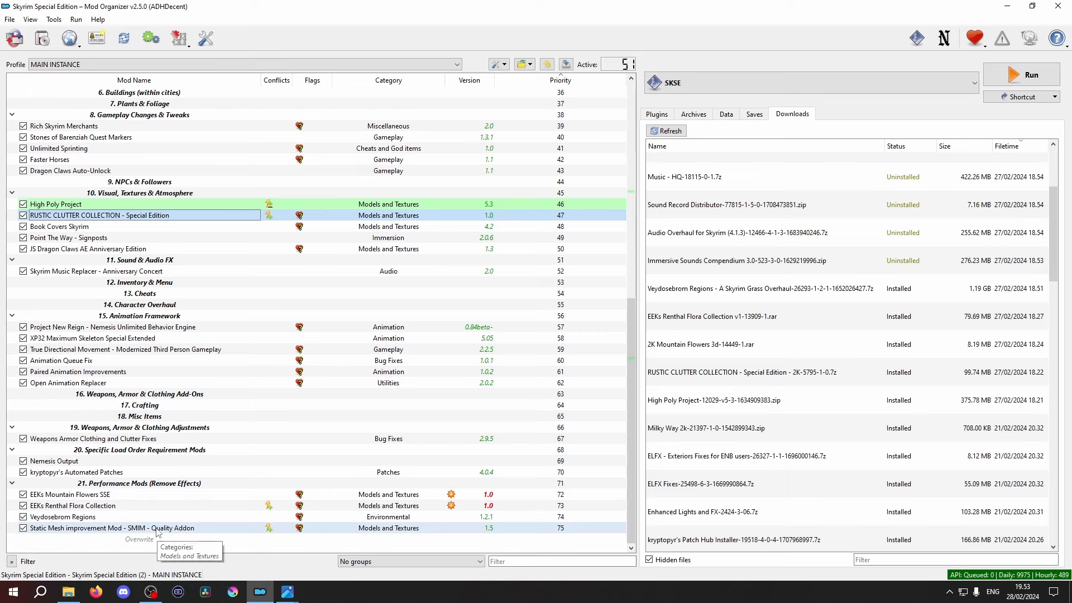
pyautogui.moveTo(154, 532); pyautogui.dragTo(149, 134)
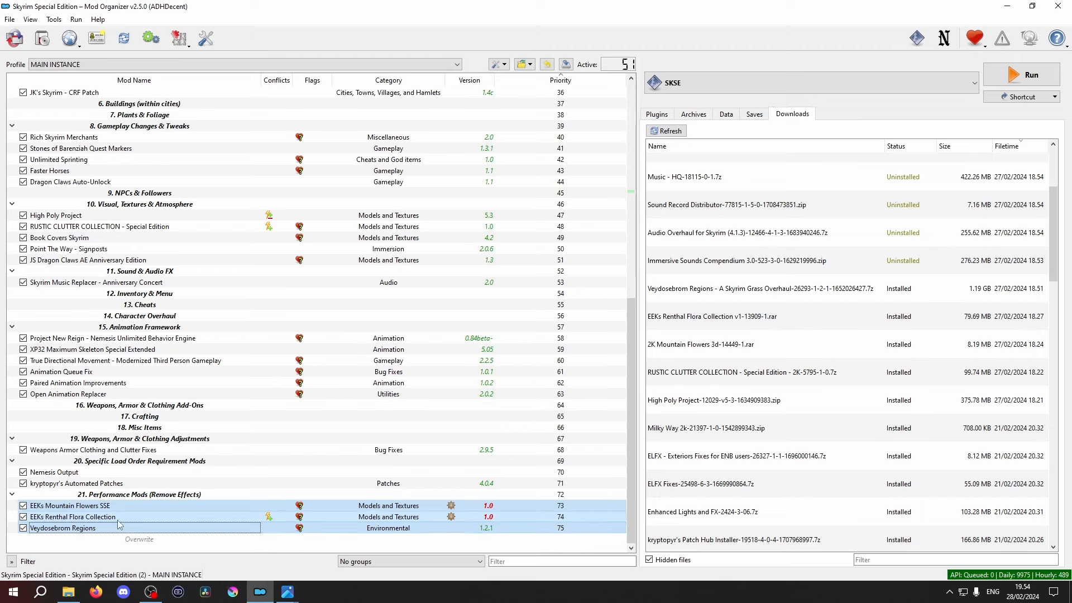
# - Move EEKs Mountain Flowers SSE, EEKs Renthal Flora Collection and Veydosebrom Regions together into the Plants & Foliage section
pyautogui.moveTo(111, 519); pyautogui.dragTo(92, 124)
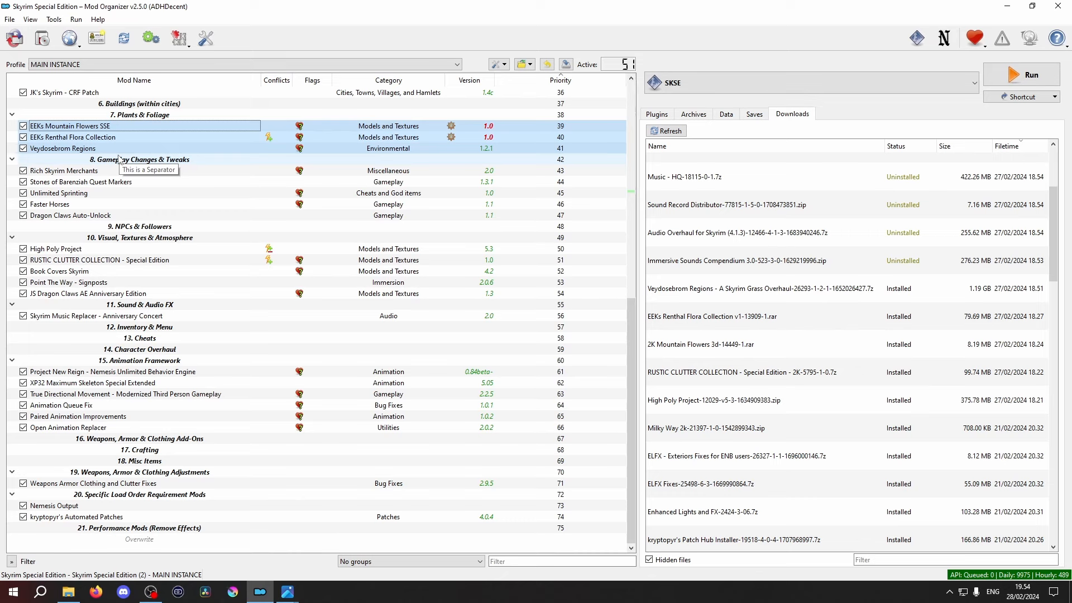
pyautogui.click(113, 172)
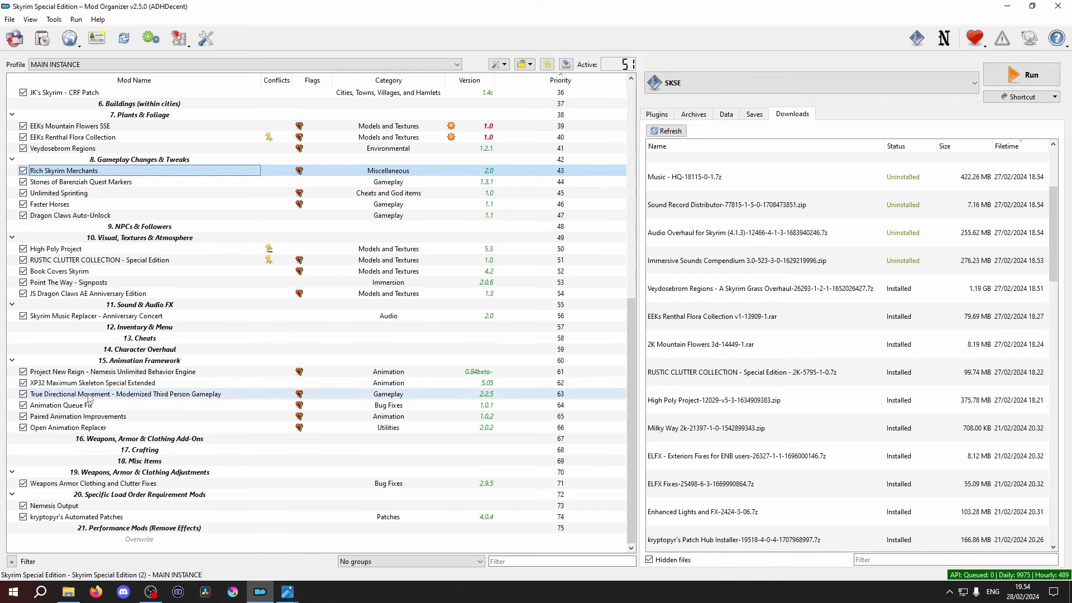
# - Sort the plugin list with LOOT, look through its report and close it
pyautogui.click(657, 115)
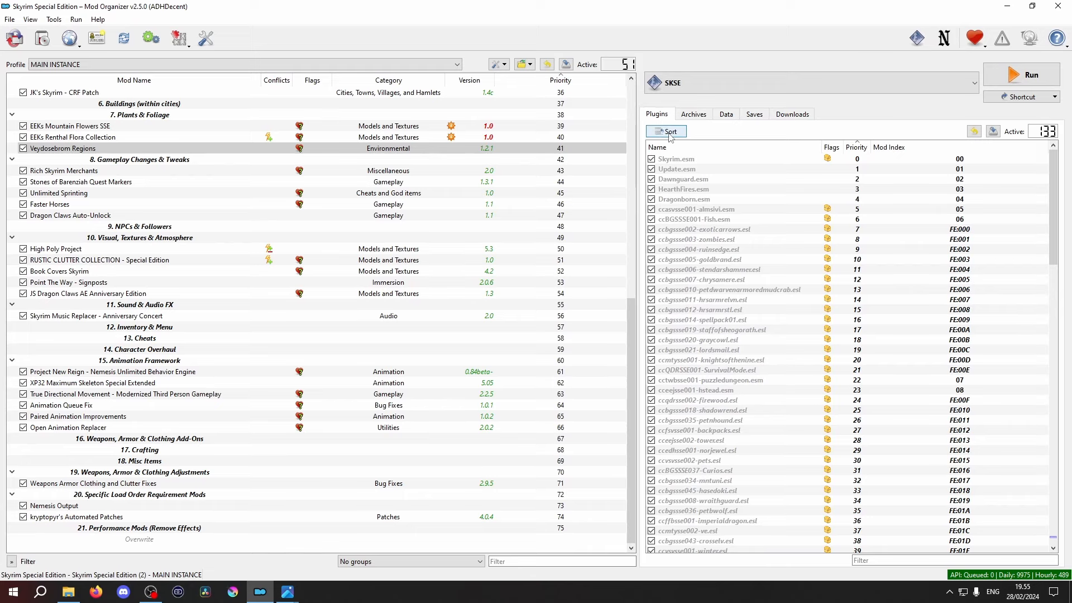
pyautogui.click(671, 133)
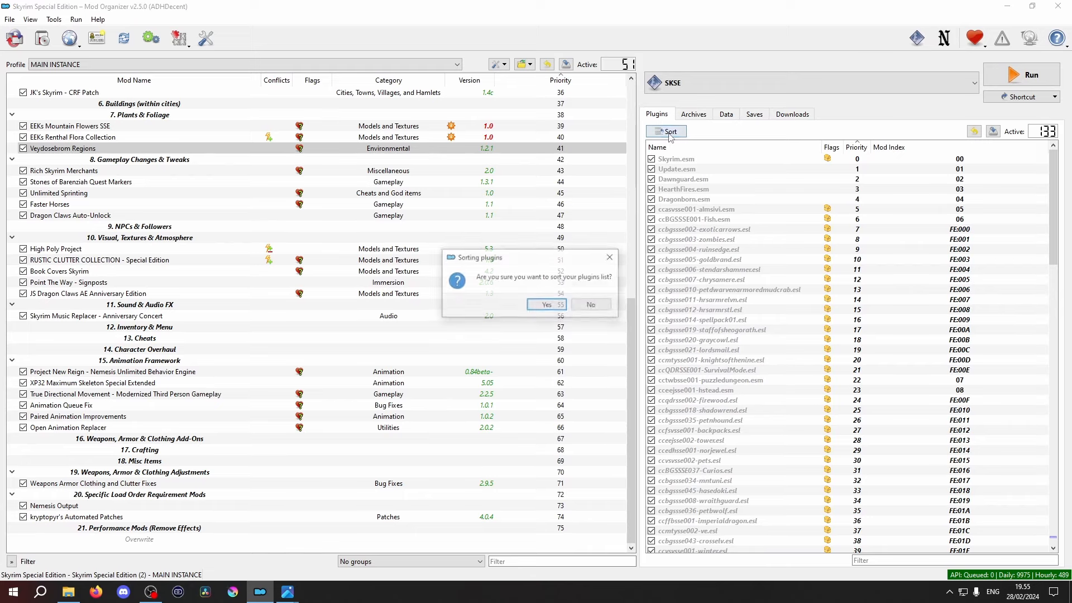
pyautogui.click(560, 306)
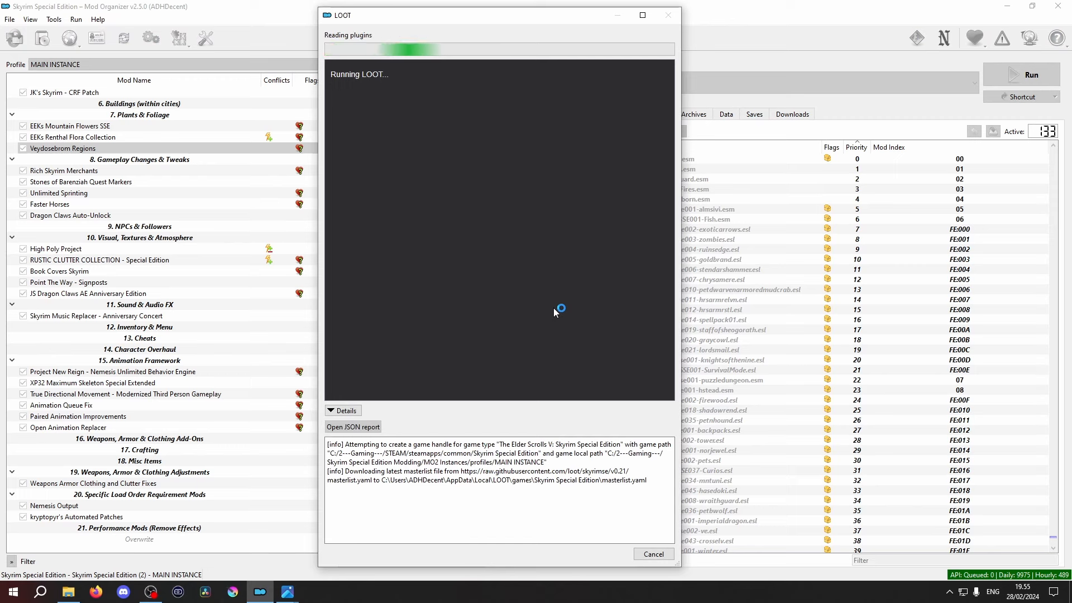
pyautogui.scroll(-1, 670, 126)
pyautogui.moveTo(672, 121); pyautogui.dragTo(675, 436)
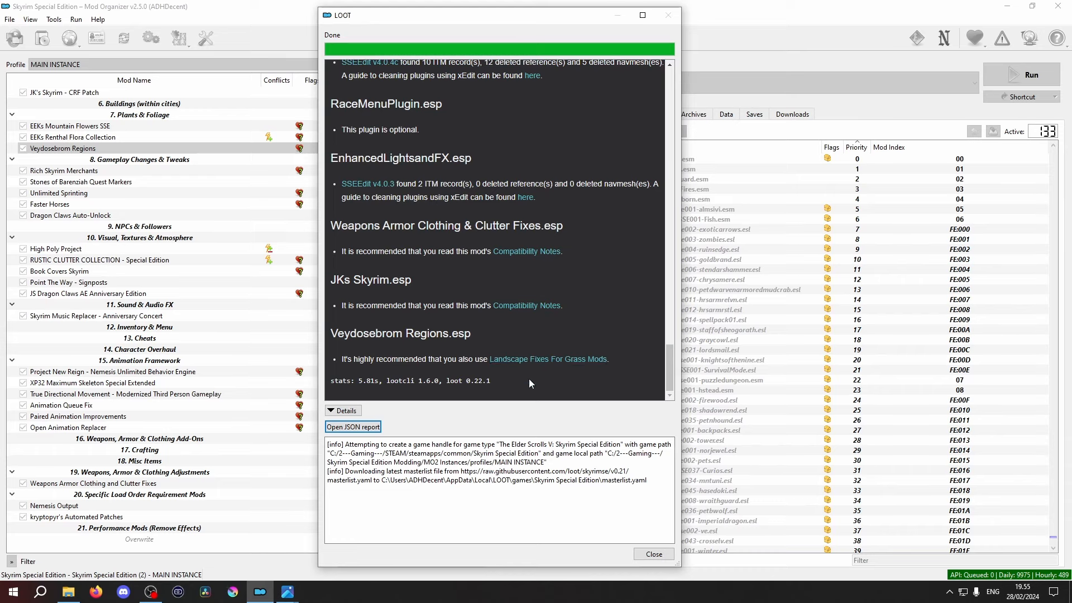
pyautogui.click(653, 555)
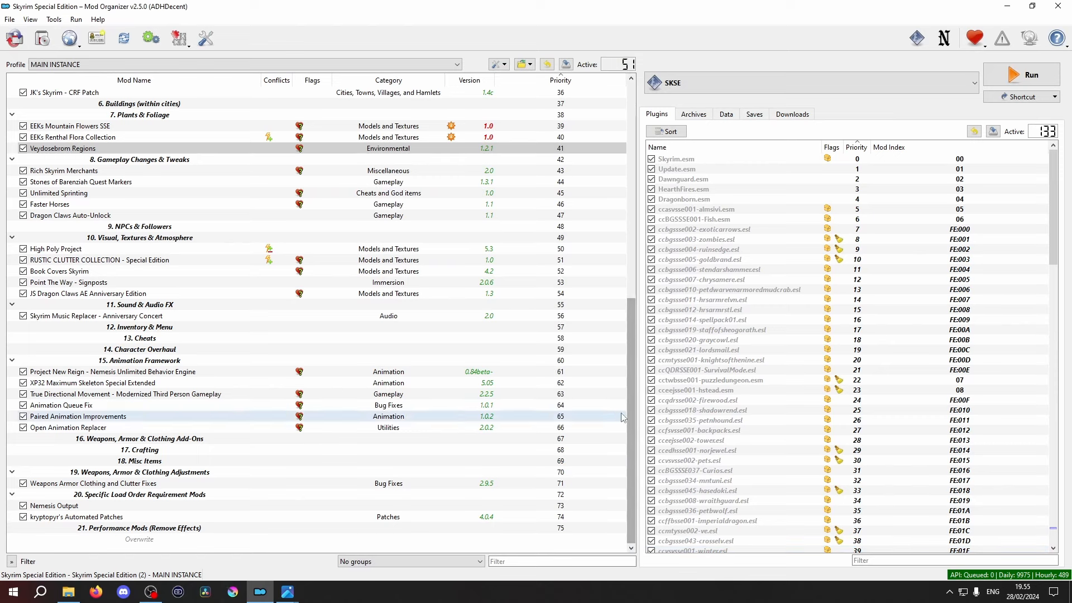
# - Select SKSE as the executable and launch the modded game with it
pyautogui.click(799, 83)
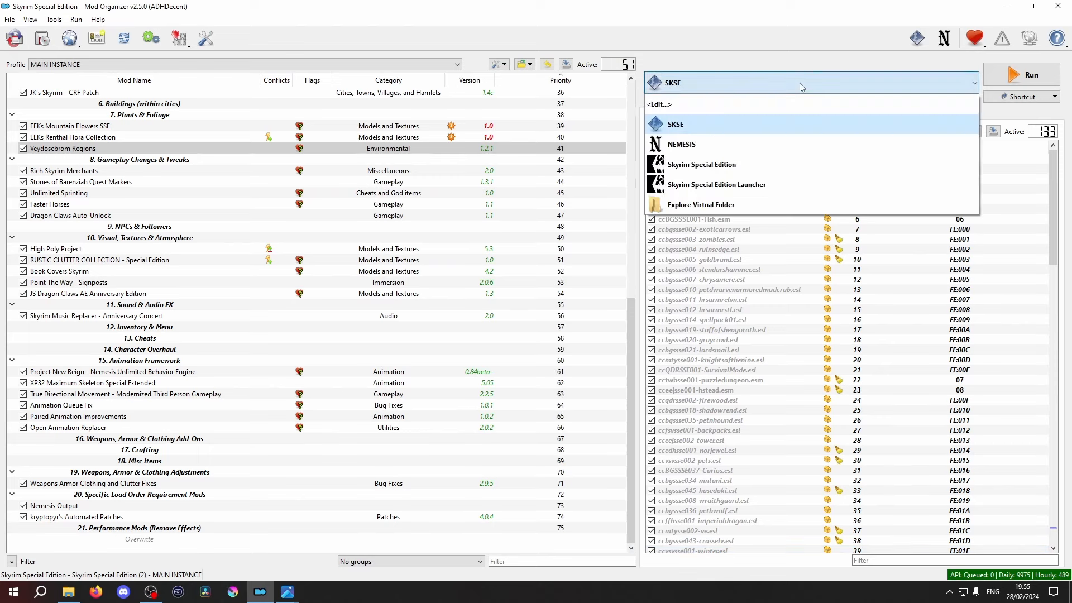
pyautogui.click(779, 124)
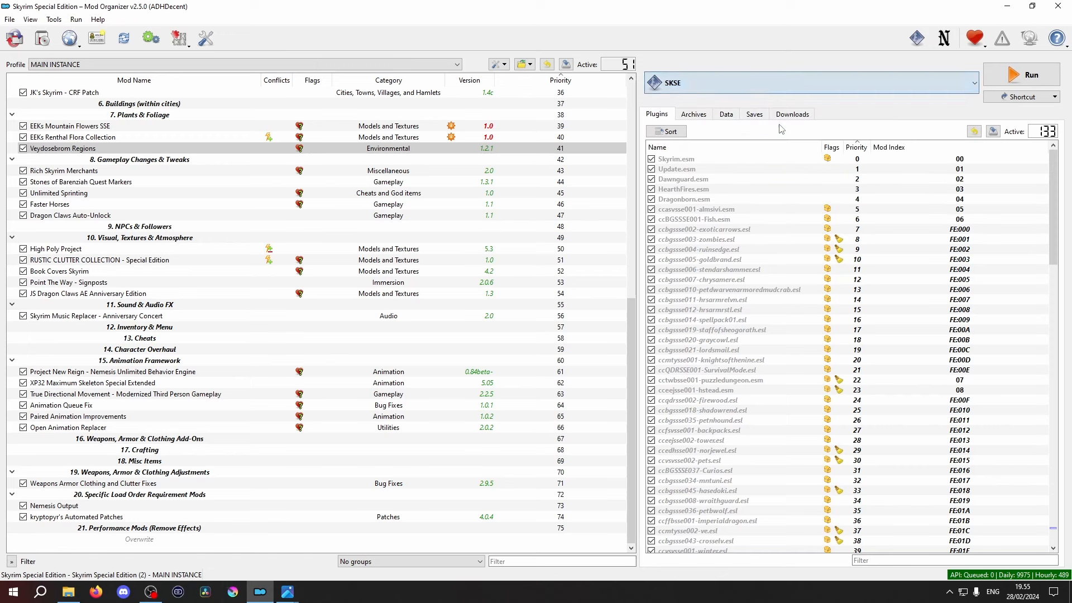
pyautogui.click(1037, 83)
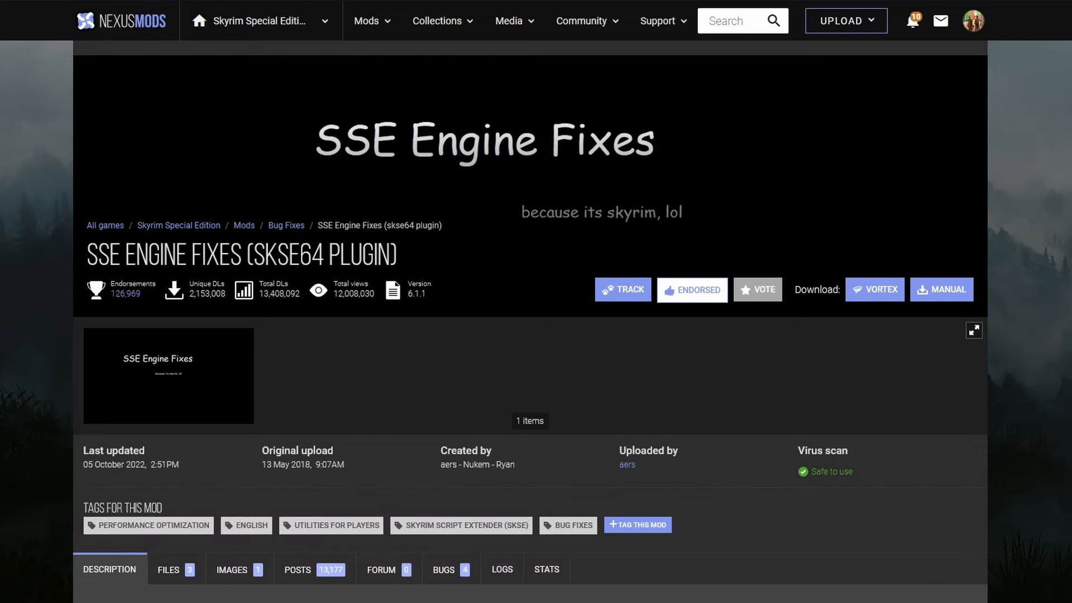
# - Examine the SSE Engine Fixes page on Nexus Mods, covering its installation notes and the Part 1 and Part 2 main files
pyautogui.scroll(-3, 536, 321)
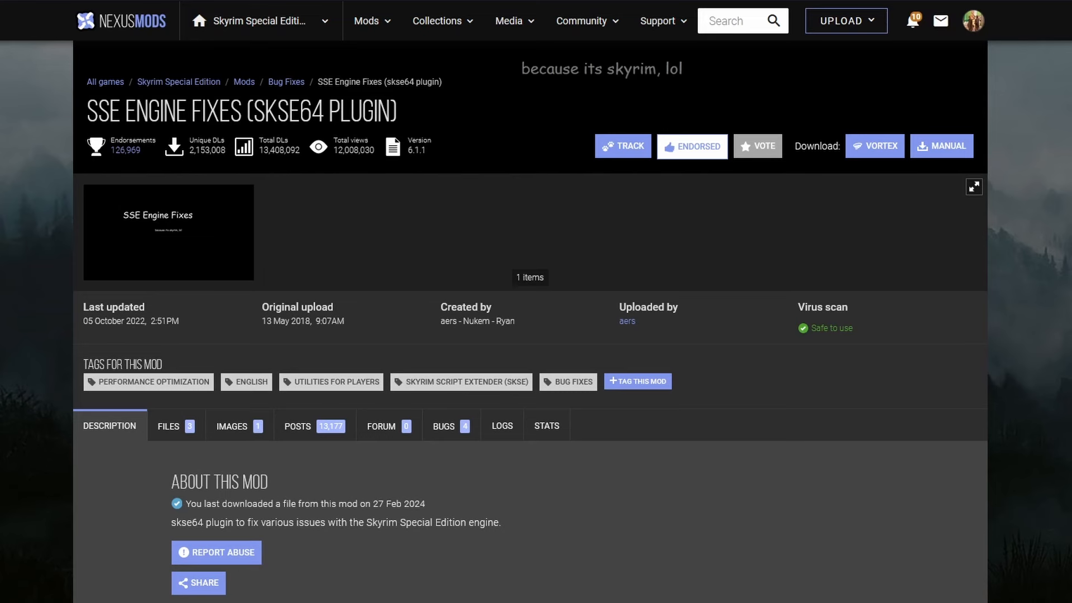
pyautogui.scroll(-5, 530, 335)
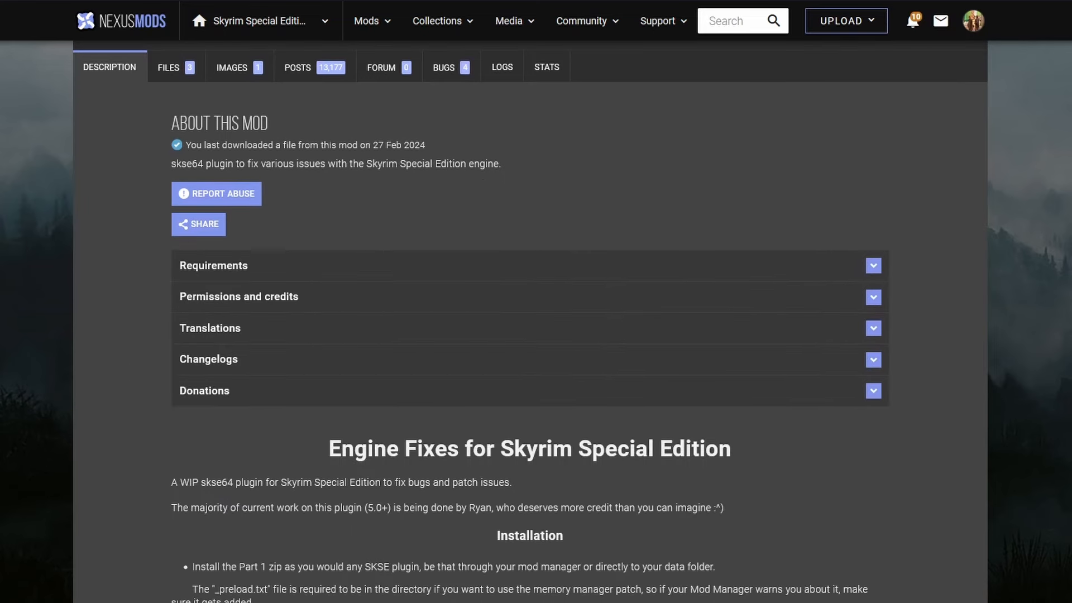
pyautogui.scroll(-3, 530, 335)
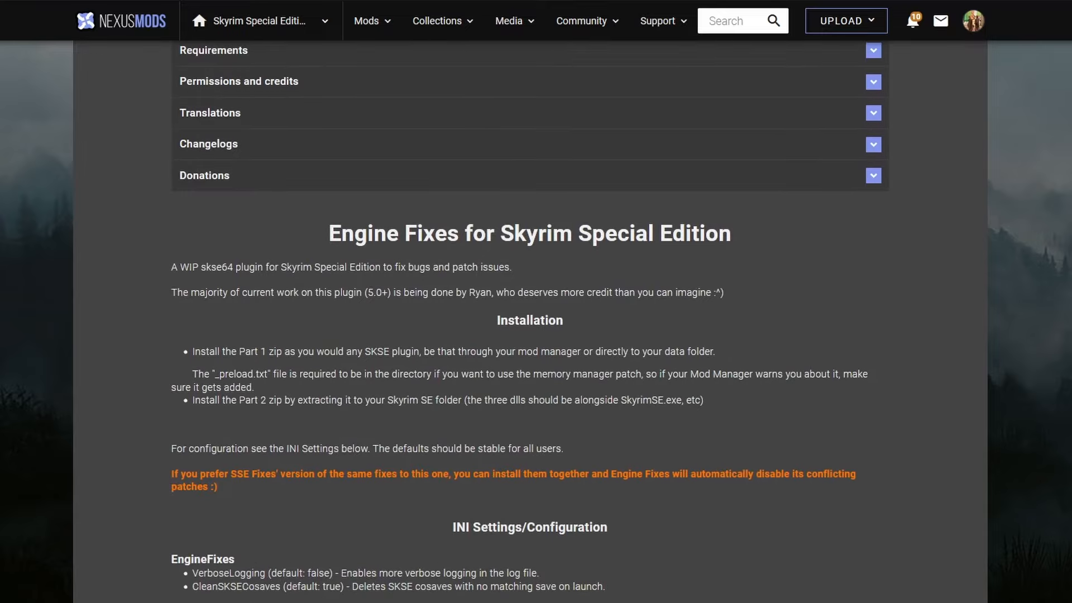
pyautogui.scroll(8, 530, 335)
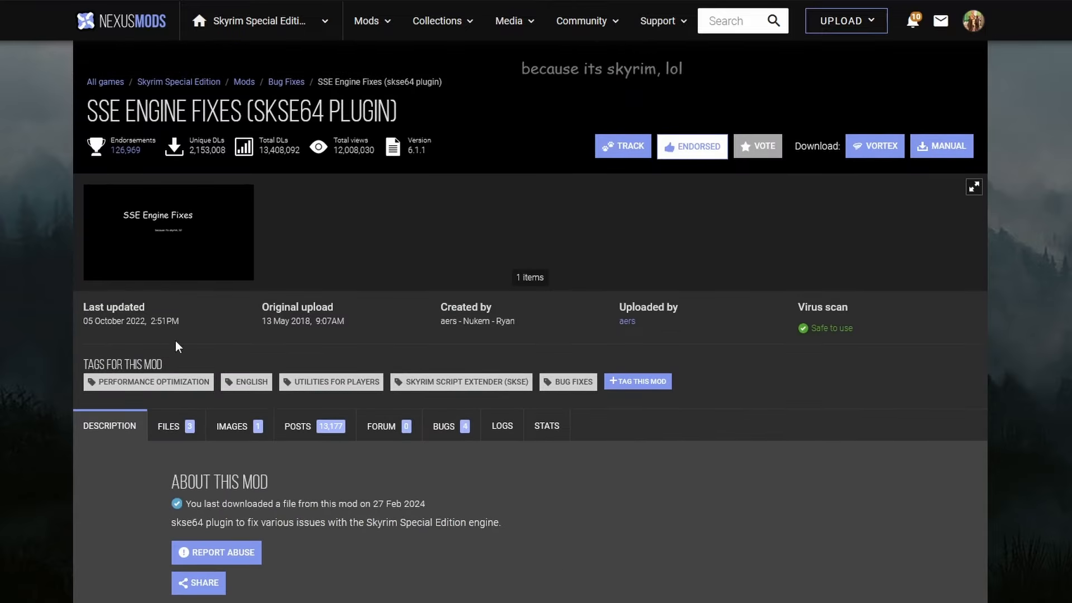
pyautogui.click(169, 431)
pyautogui.scroll(-3, 151, 447)
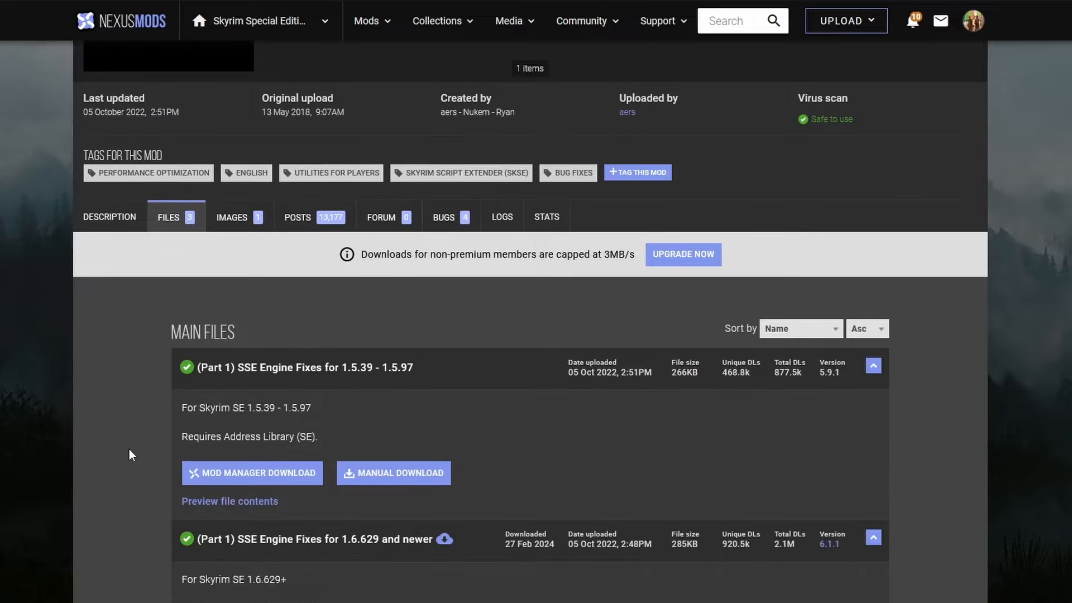
pyautogui.scroll(-3, 129, 456)
pyautogui.scroll(-1, 113, 444)
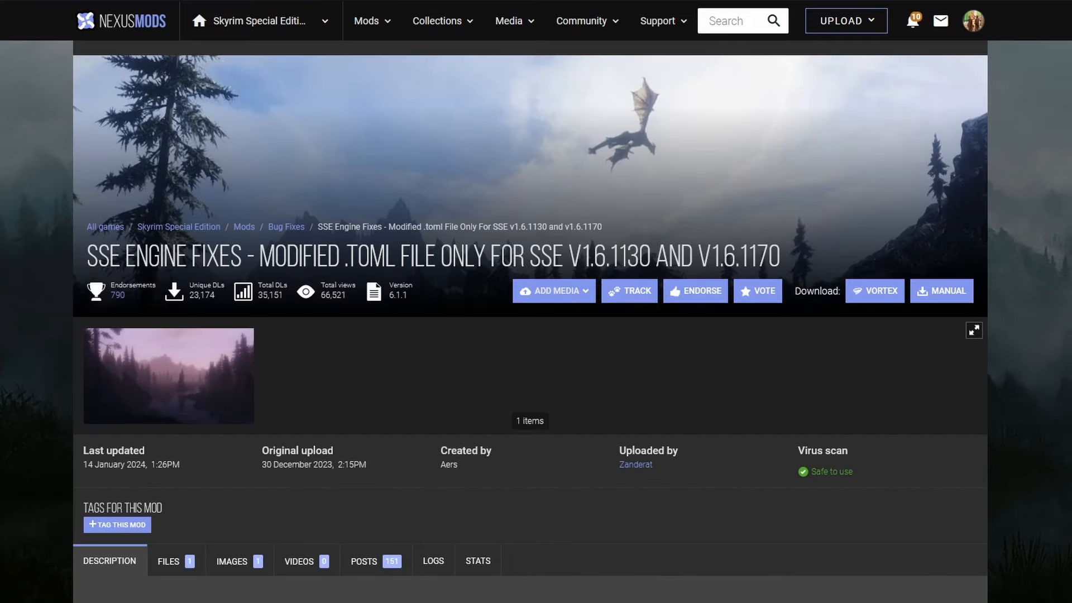
pyautogui.scroll(-3, 530, 321)
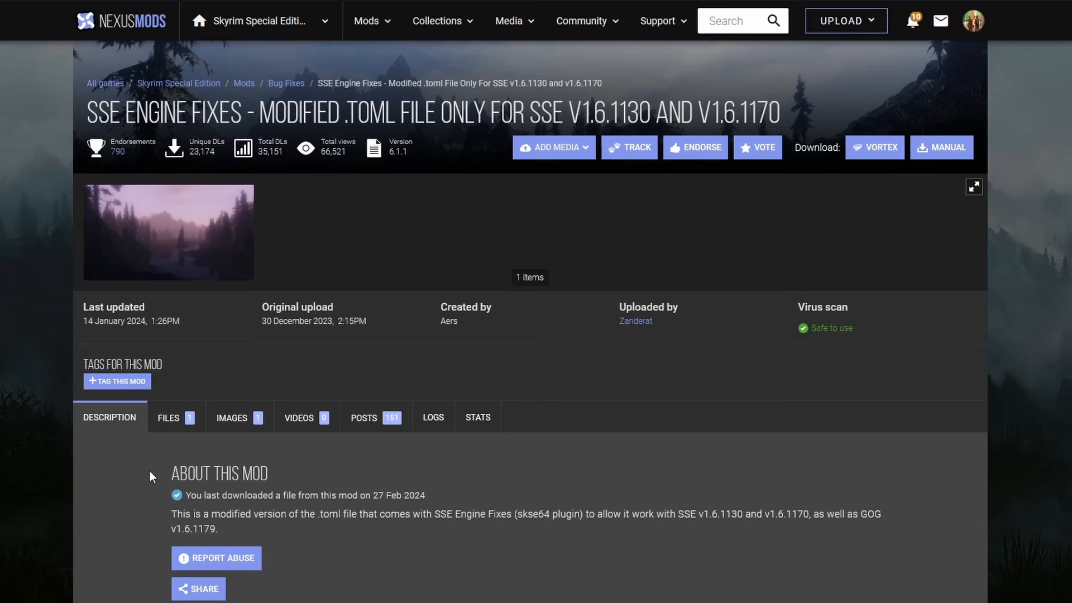
# - Examine the files offered for the modified .toml version of SSE Engine Fixes and for the Unofficial High Definition Audio Project
pyautogui.click(172, 427)
pyautogui.scroll(-3, 25, 463)
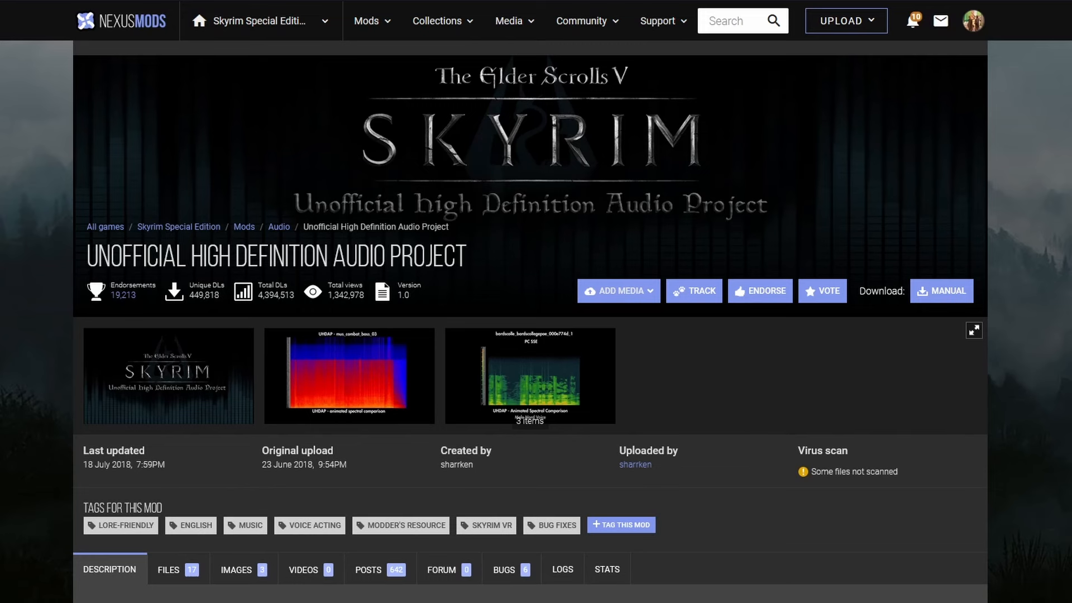
pyautogui.scroll(-4, 530, 313)
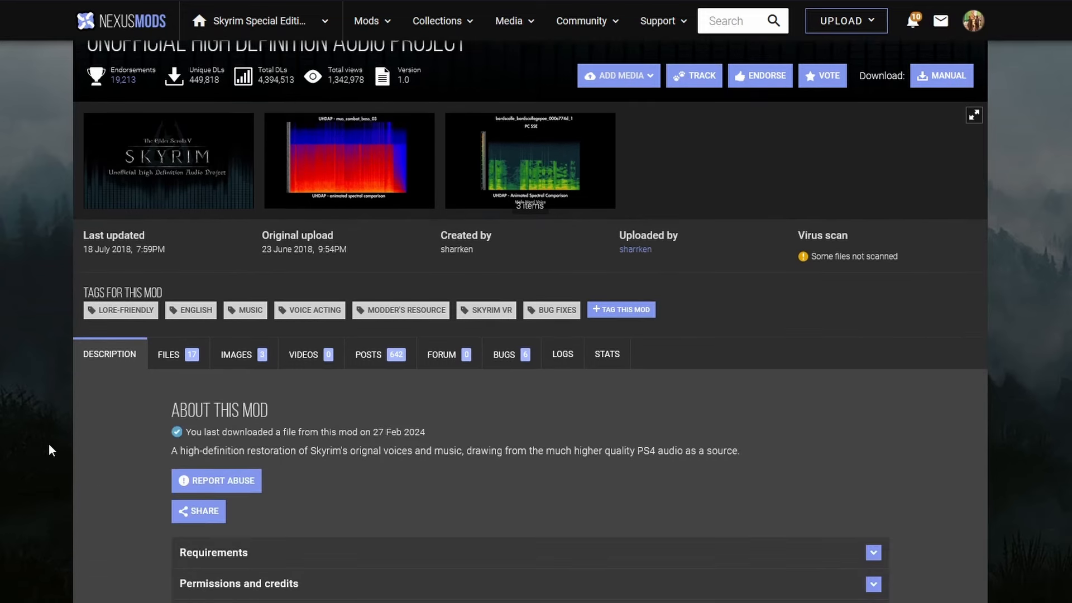
pyautogui.click(184, 356)
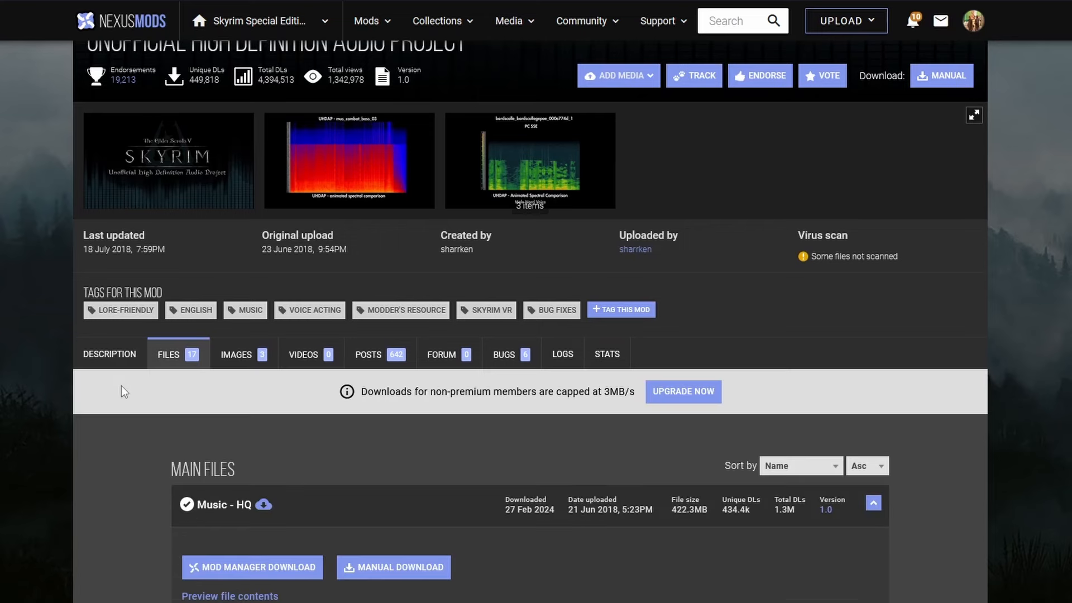
pyautogui.scroll(-1, 0, 427)
pyautogui.scroll(-6, 0, 427)
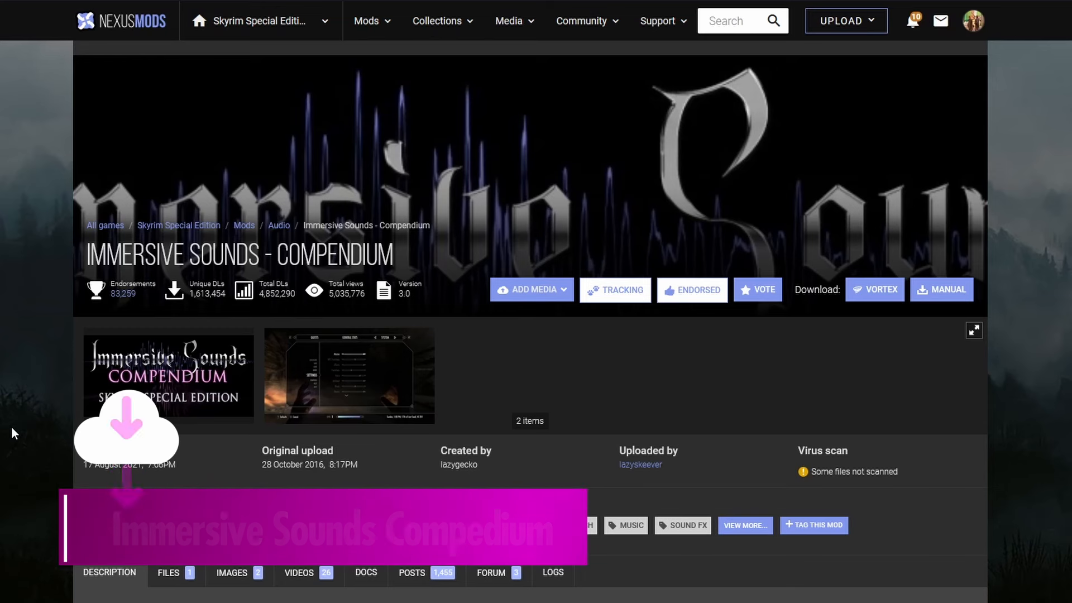
# - Examine the Immersive Sounds - Compendium page on Nexus Mods, covering its details, tags and description
pyautogui.scroll(-1, 12, 427)
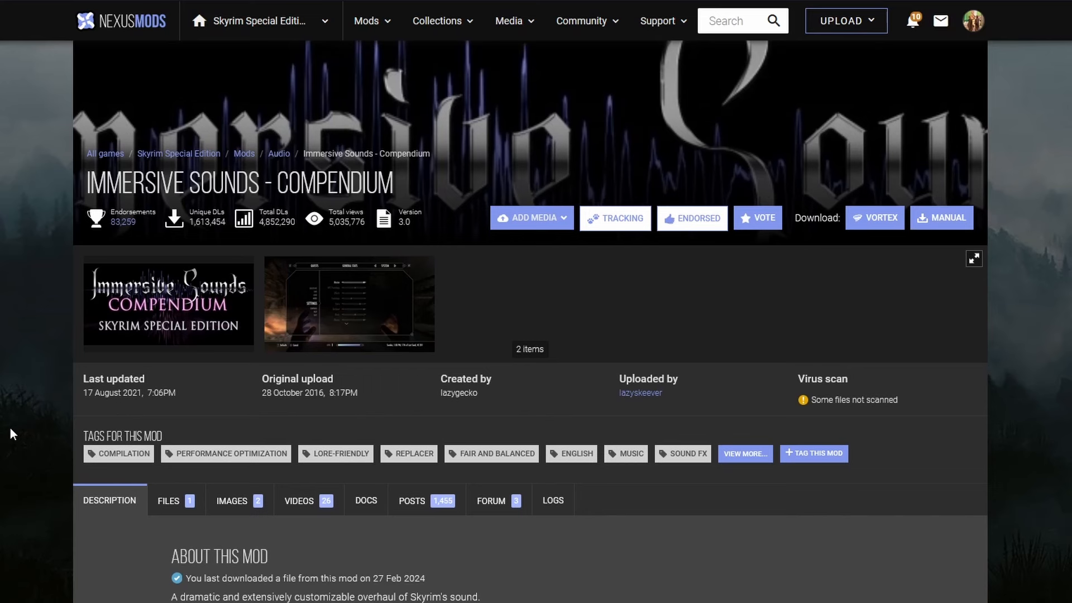
pyautogui.scroll(-7, 11, 430)
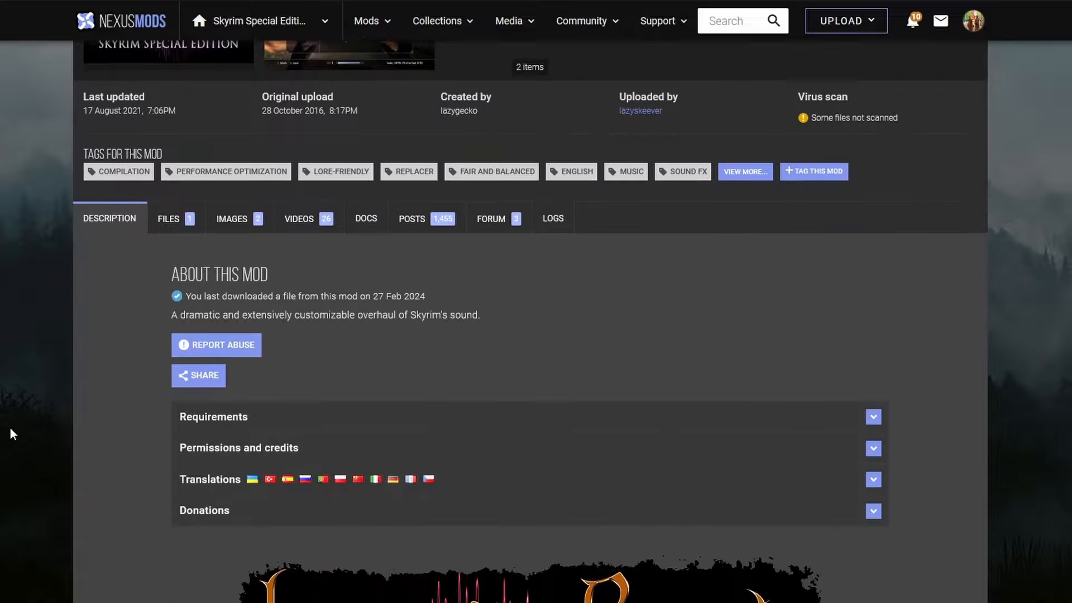
pyautogui.scroll(-4, 10, 428)
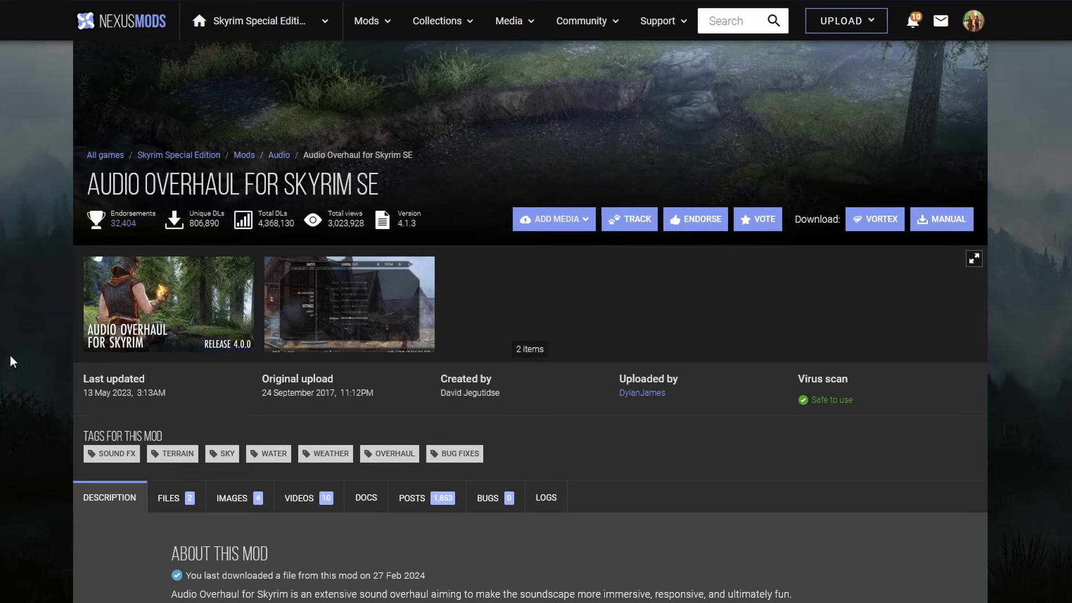
# - Examine the files offered for Audio Overhaul for Skyrim SE and for its Immersive Sounds Integration compatibility patch
pyautogui.scroll(-1, 10, 356)
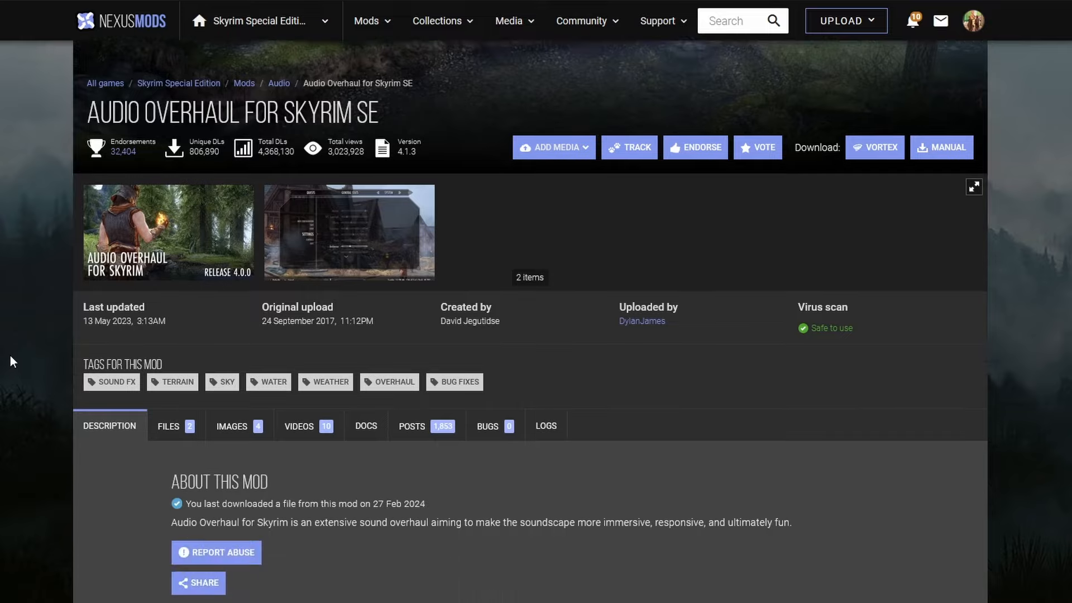
pyautogui.click(168, 427)
pyautogui.scroll(-4, 36, 433)
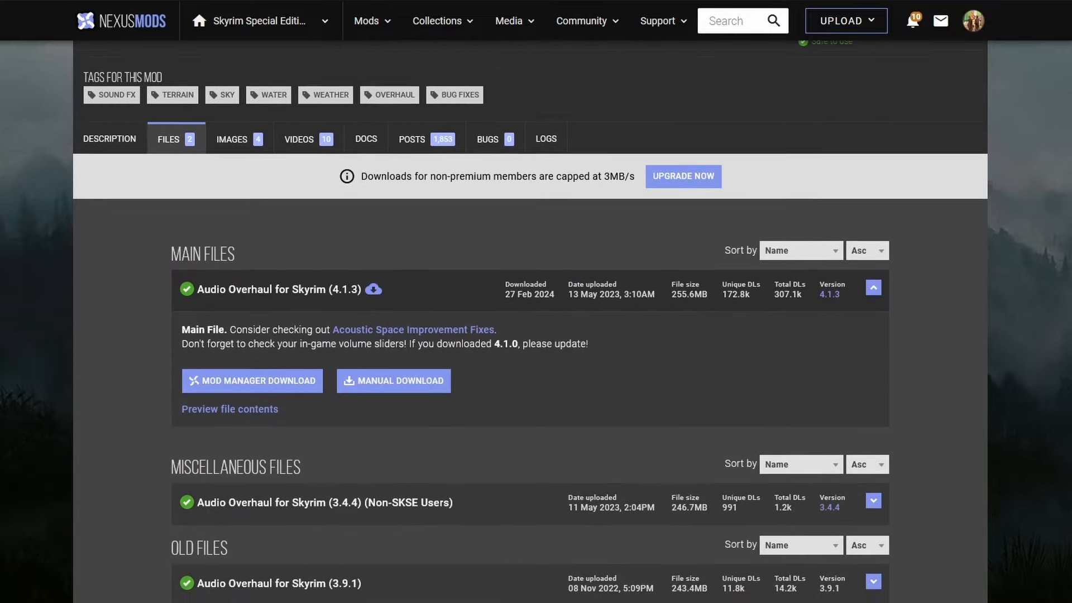
pyautogui.scroll(-1, 530, 302)
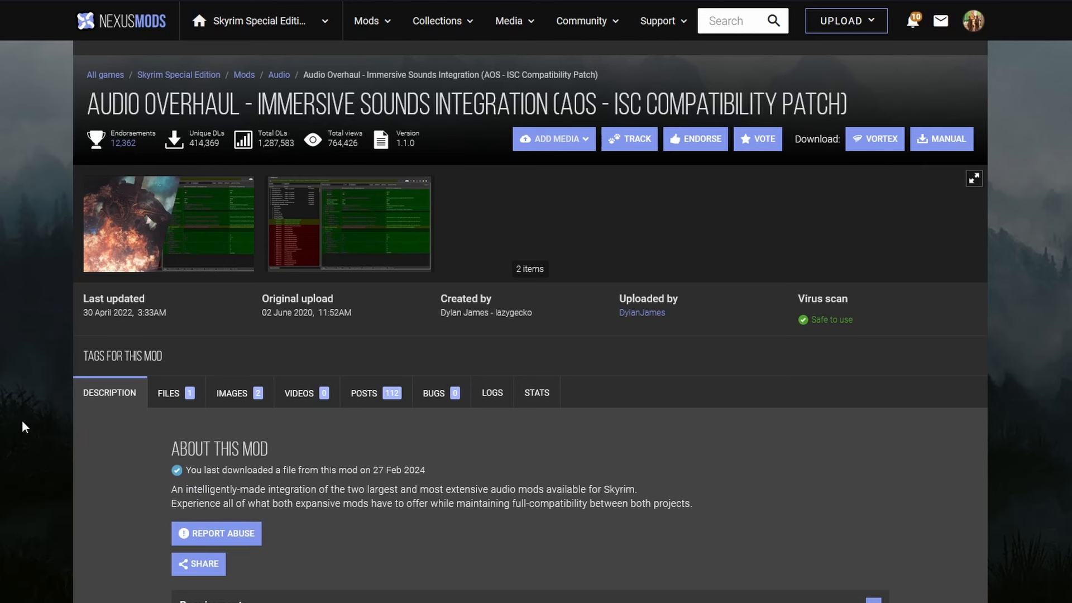
pyautogui.click(192, 394)
pyautogui.scroll(-3, 61, 490)
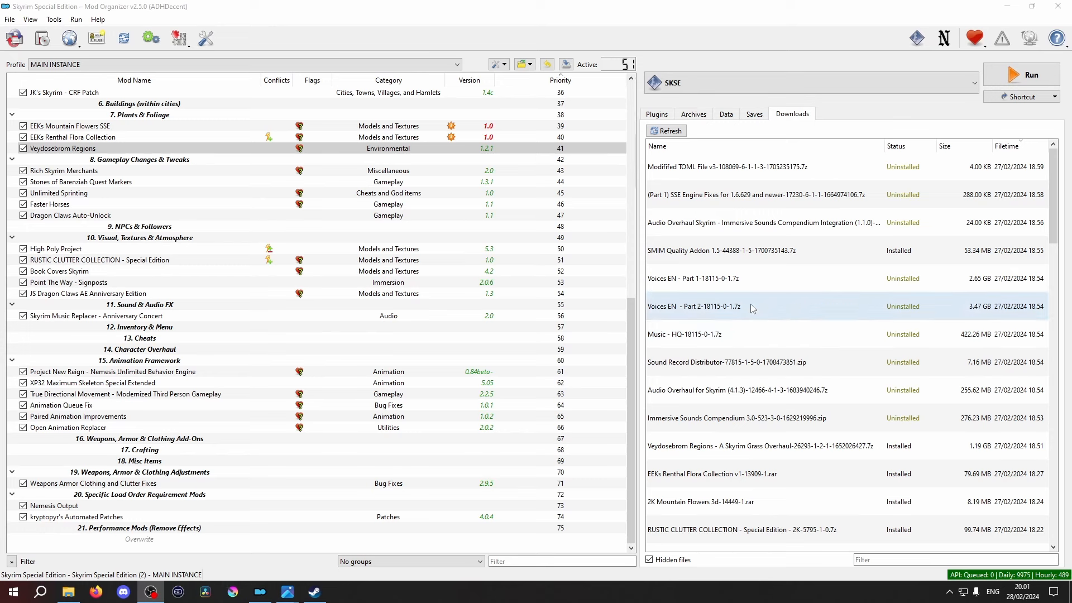
# - Switch to Mod Organizer and install the Part 1 archive of SSE Engine Fixes from the downloads
pyautogui.doubleClick(748, 200)
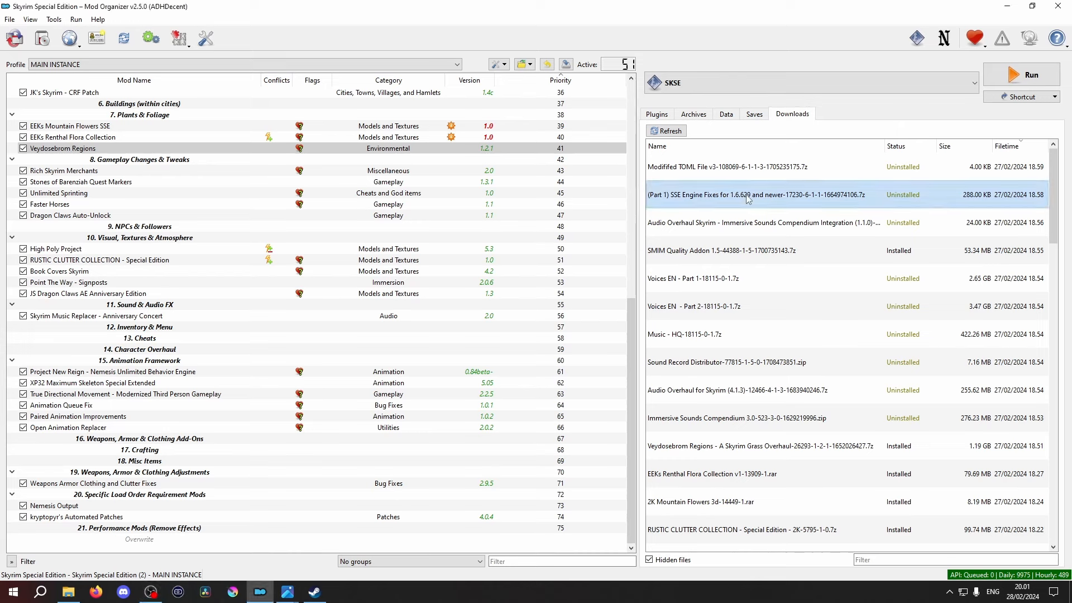
pyautogui.click(586, 300)
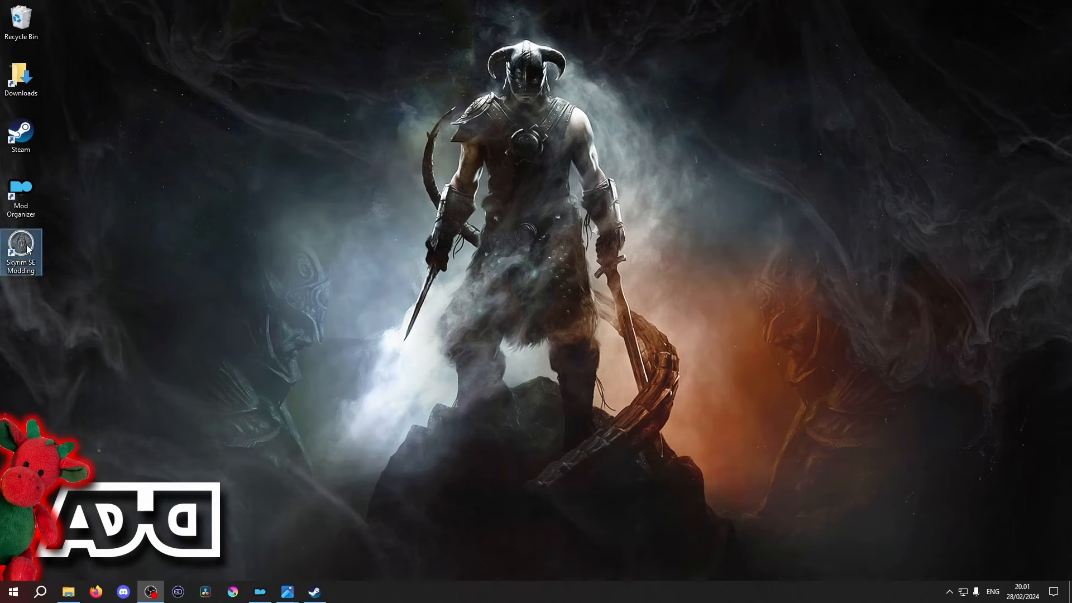
# - Open the Downloads folder and the Skyrim Special Edition game directory in two File Explorer windows
pyautogui.doubleClick(22, 245)
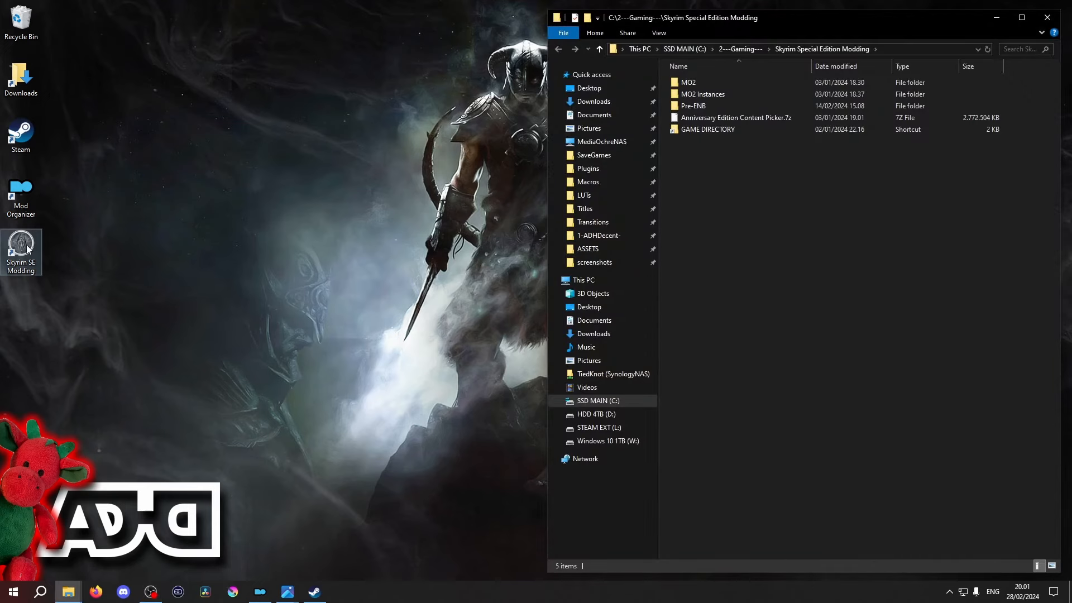
pyautogui.doubleClick(22, 78)
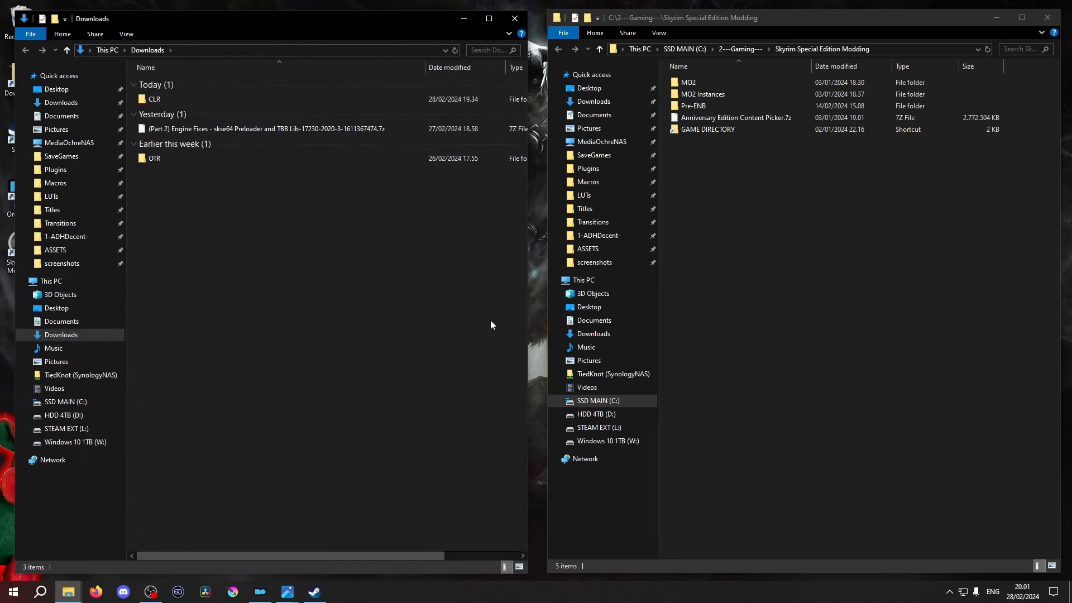
pyautogui.doubleClick(722, 131)
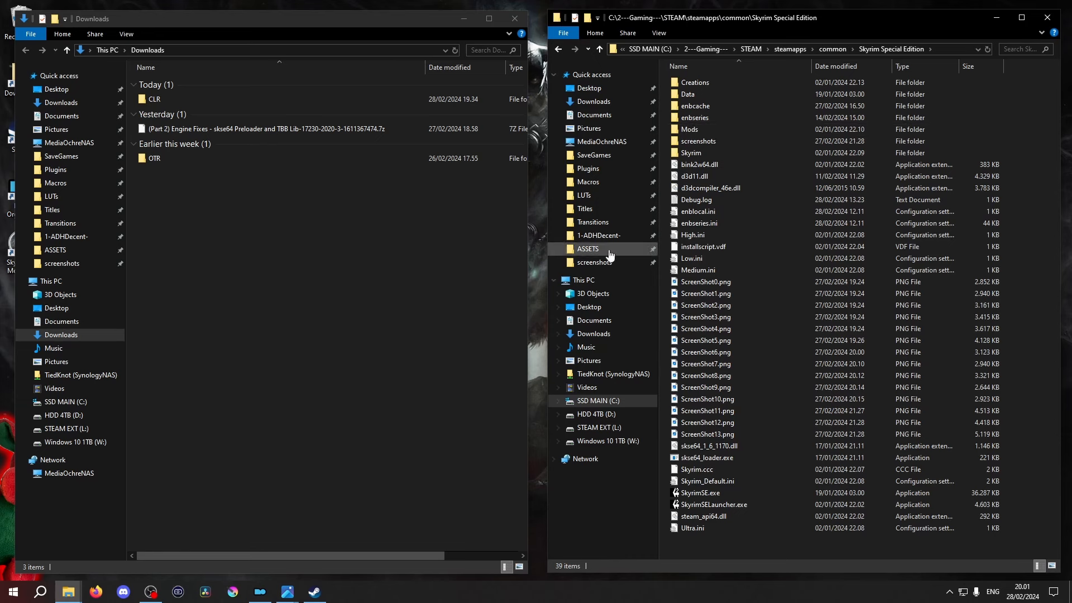
# - Extract the Part 2 Engine Fixes archive into its own folder with 7-Zip and open that folder
pyautogui.click(196, 129)
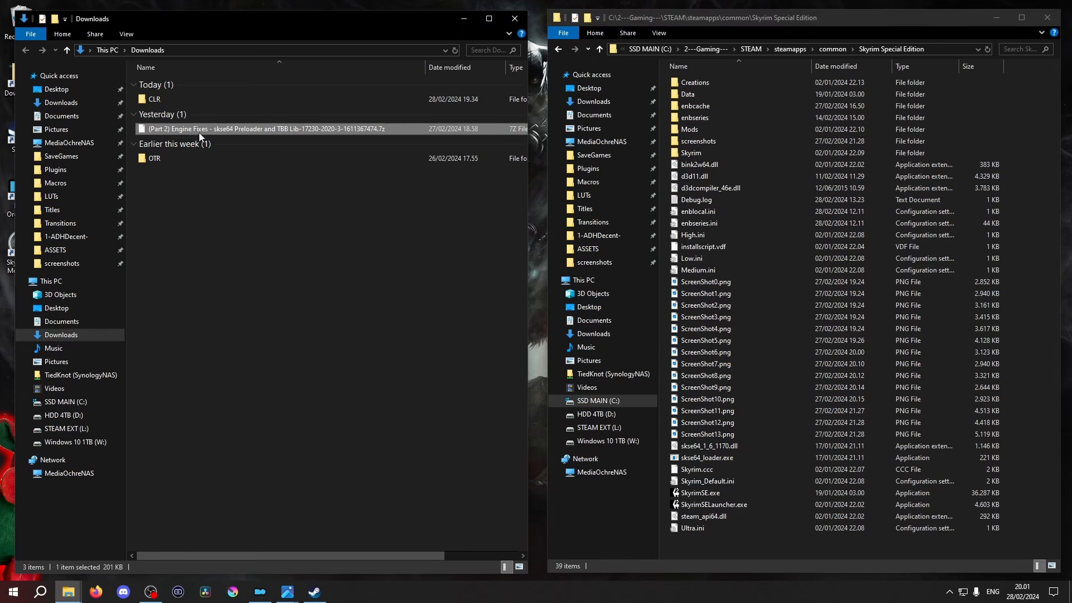
pyautogui.rightClick(236, 130)
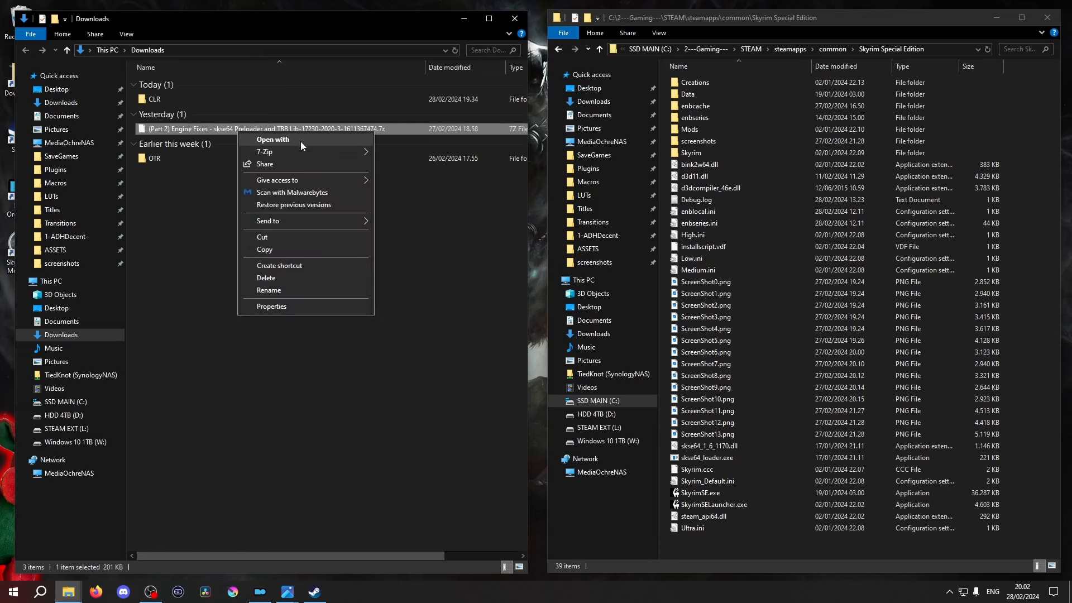
pyautogui.moveTo(338, 151)
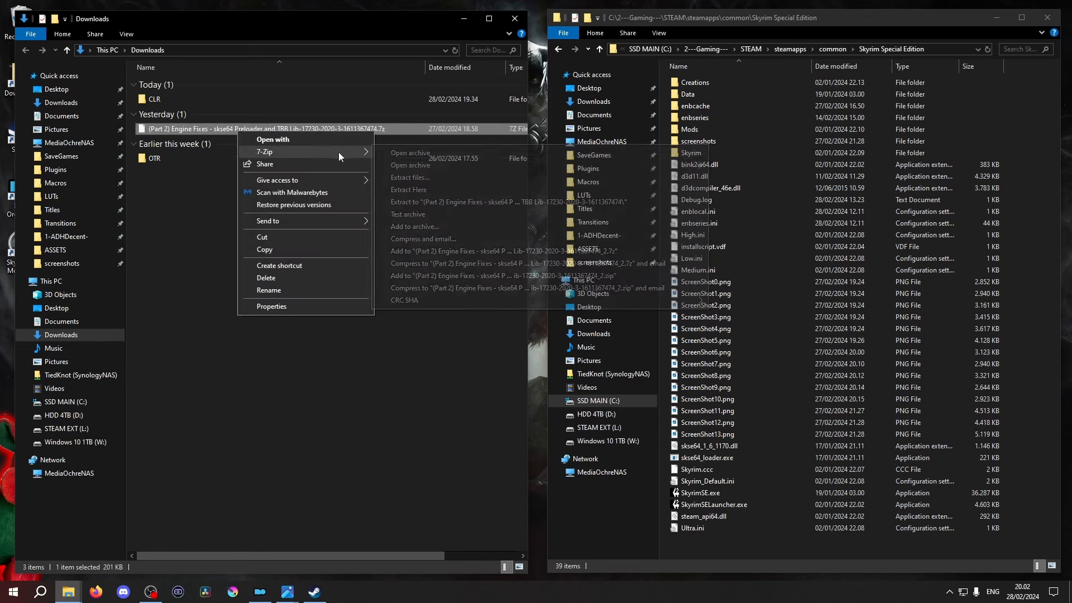
pyautogui.click(463, 202)
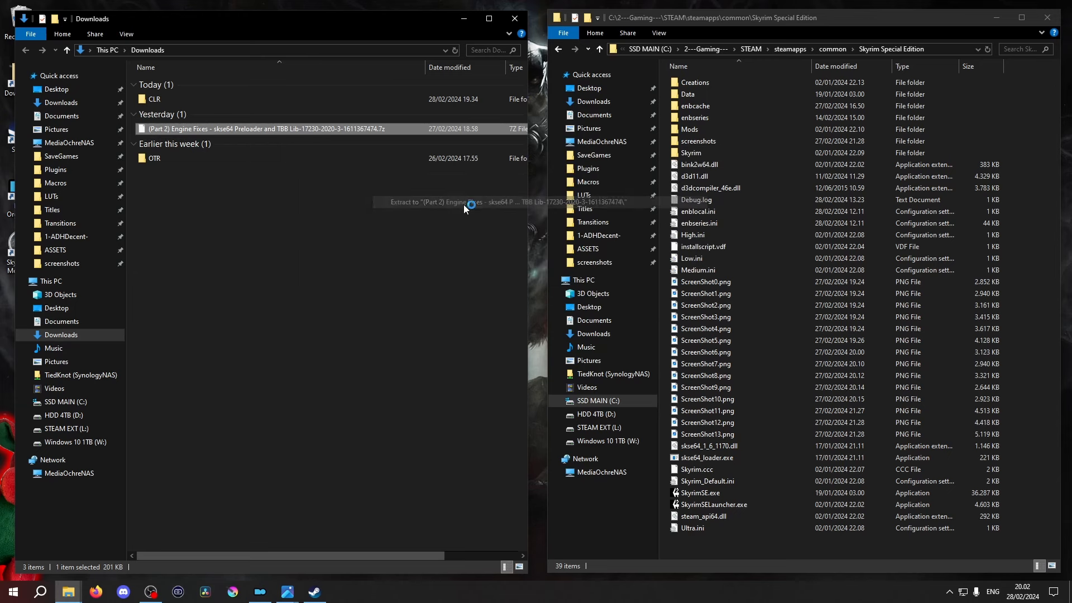
pyautogui.doubleClick(250, 111)
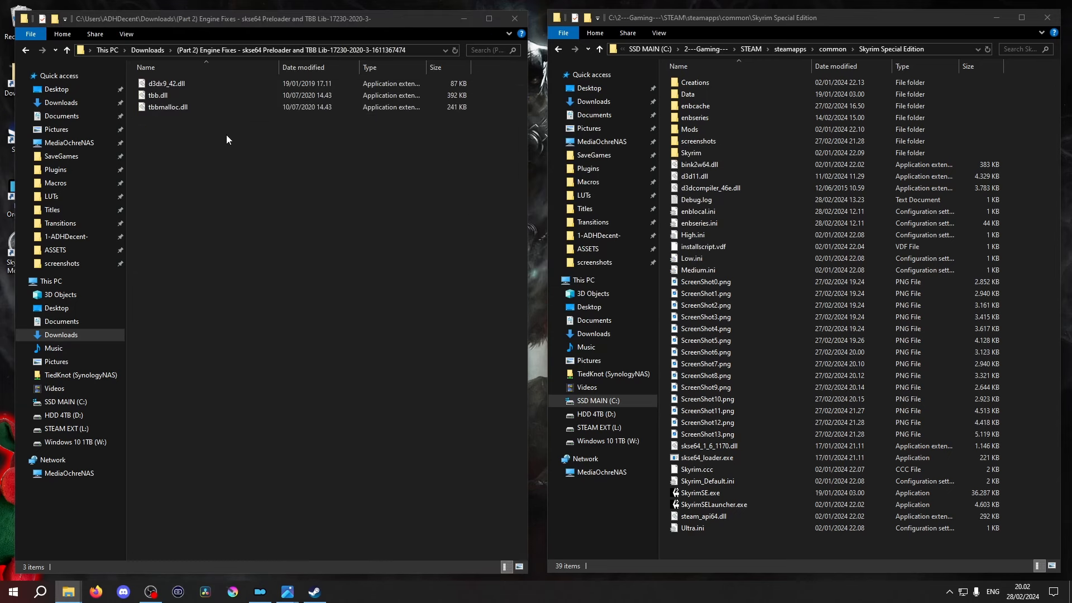
# - Move d3dx9_42.dll, tbb.dll and tbbmalloc.dll into the Skyrim Special Edition game directory and close both File Explorer windows
pyautogui.moveTo(178, 154); pyautogui.dragTo(792, 540)
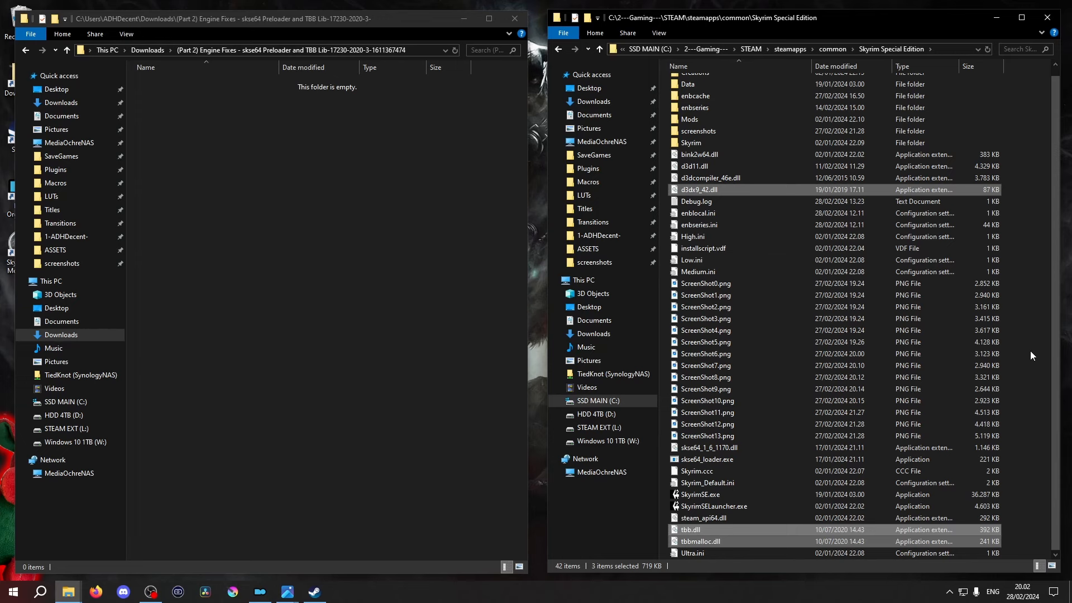
pyautogui.click(1048, 17)
pyautogui.click(514, 18)
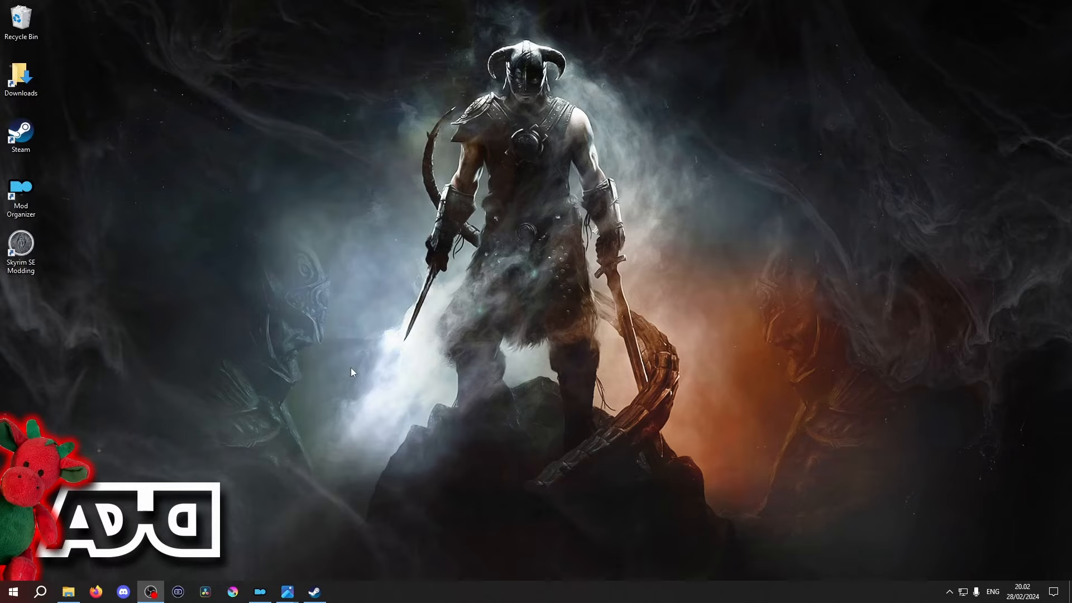
# - Switch to Mod Organizer and install the Modified TOML File v3 archive under its suggested SSE Engine Fixes name
pyautogui.click(261, 595)
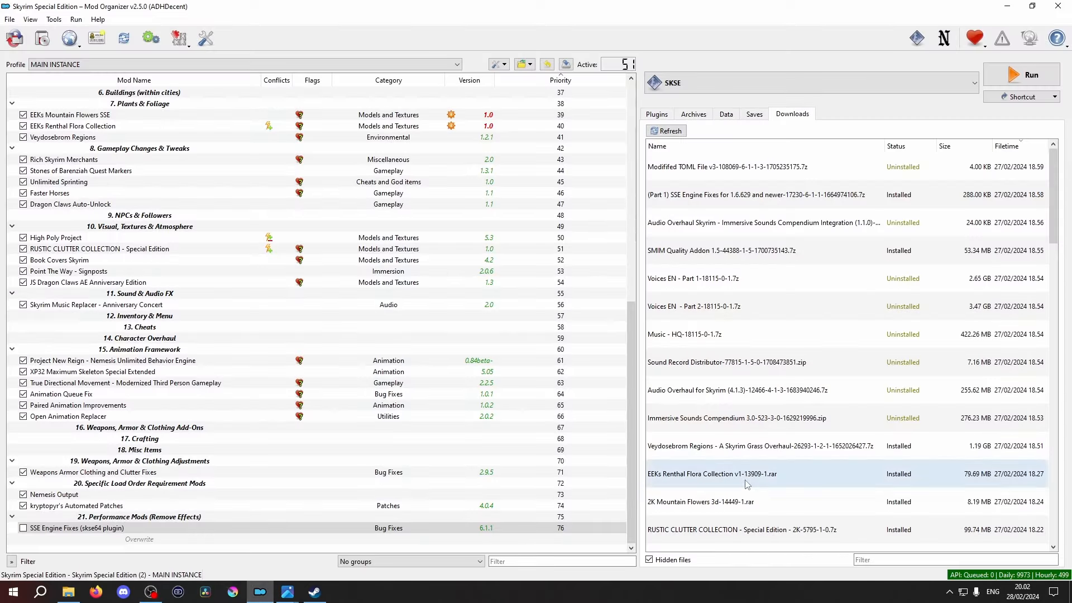
pyautogui.doubleClick(767, 166)
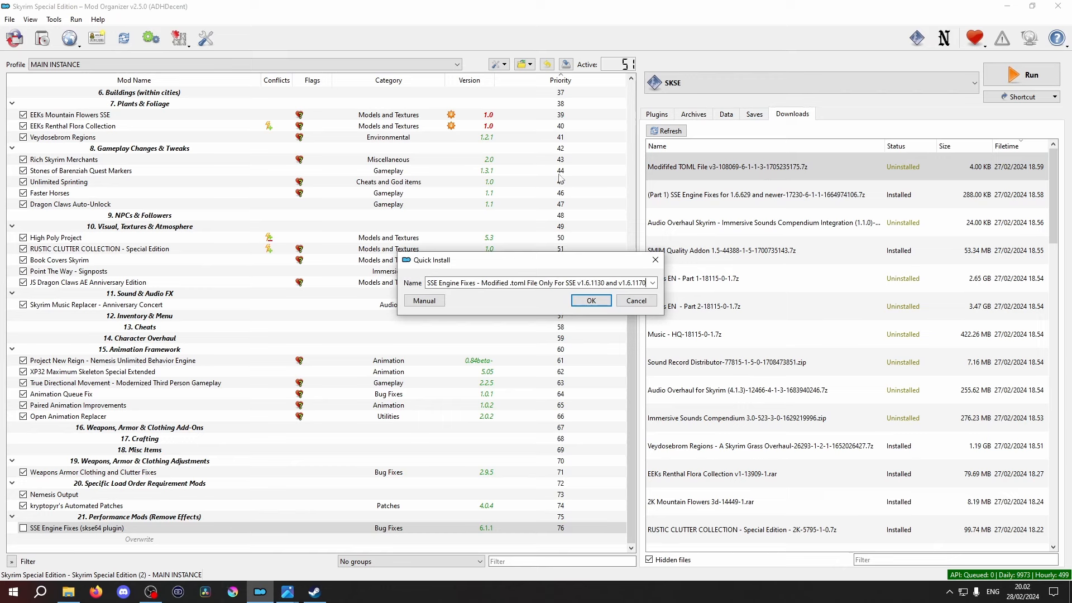
pyautogui.click(591, 301)
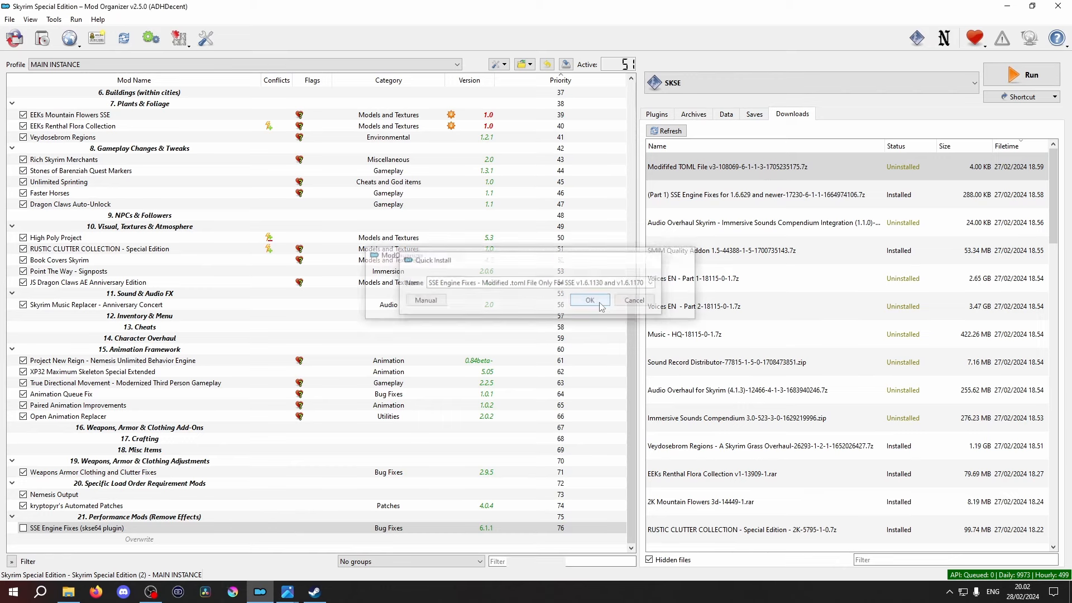
# - Enable both SSE Engine Fixes mods and move them below powerofthree's Papyrus Extender in the Bug Fixes & Game Patches section
pyautogui.scroll(-1, 576, 304)
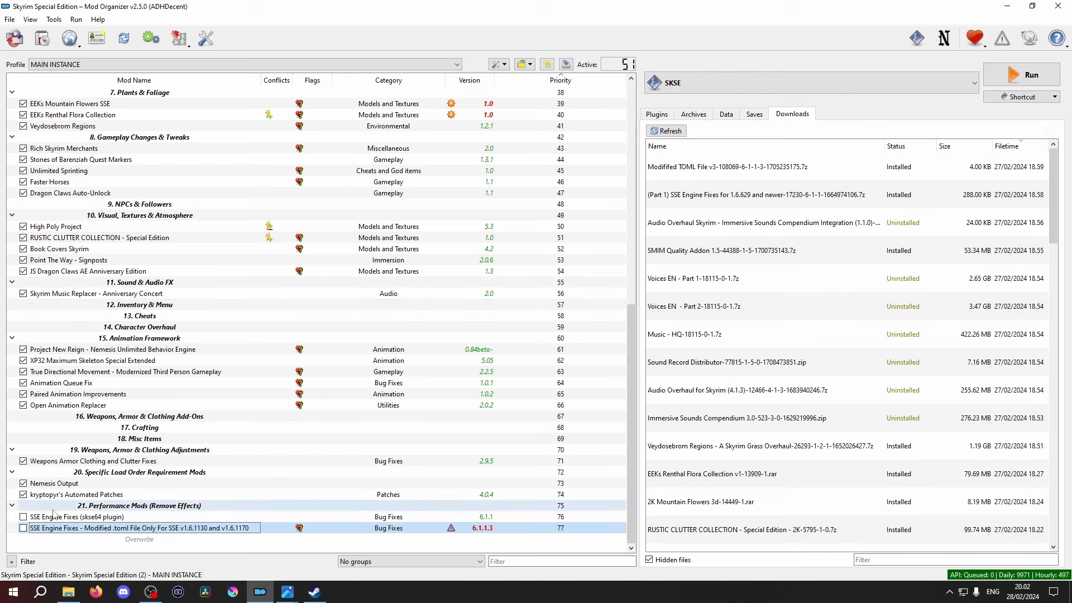
pyautogui.click(23, 517)
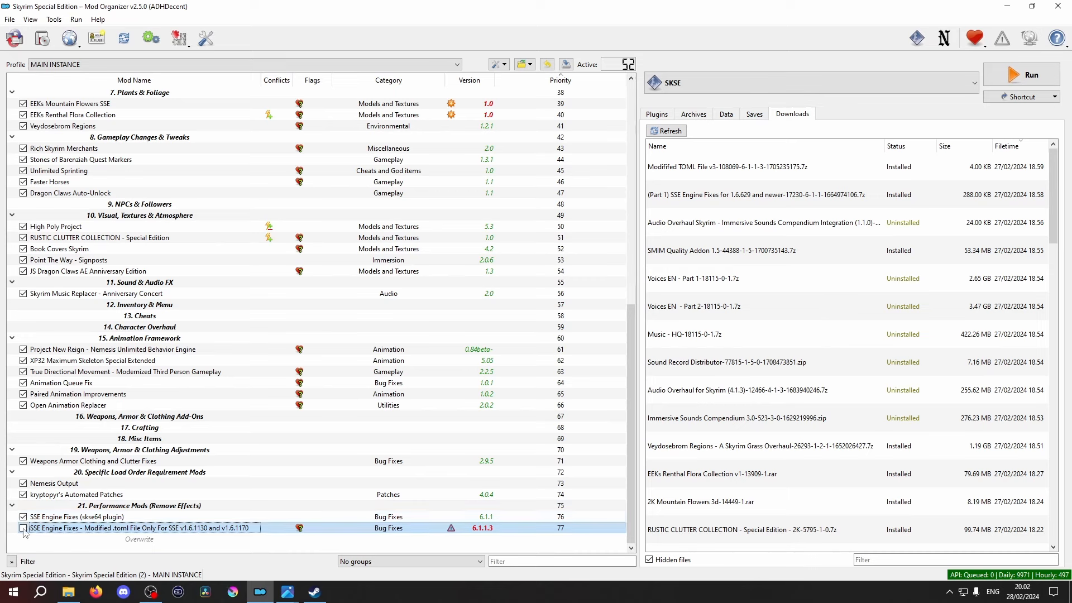
pyautogui.click(23, 528)
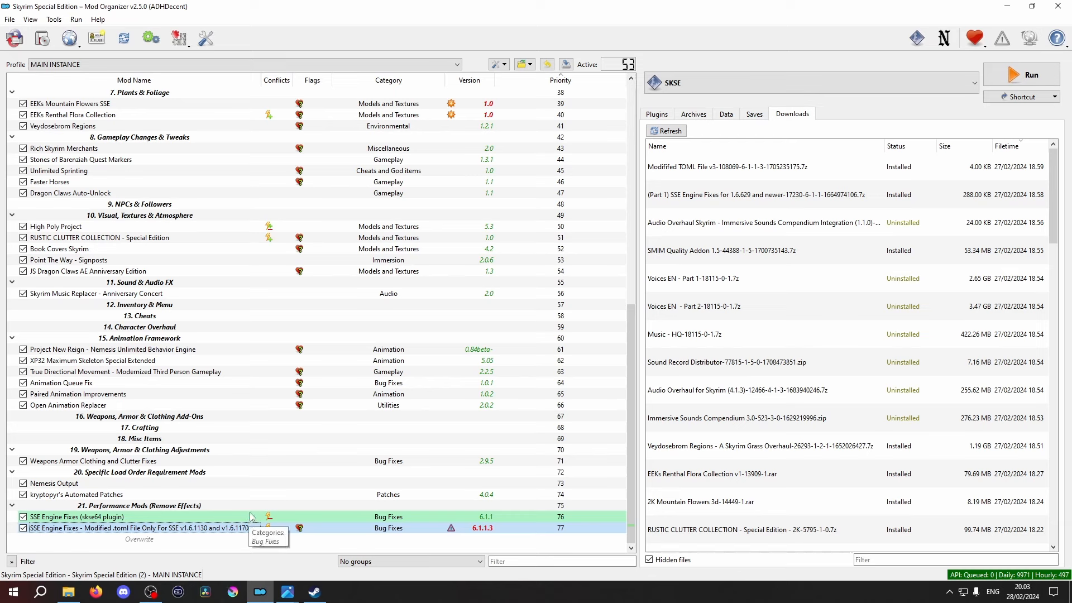
pyautogui.moveTo(82, 519); pyautogui.dragTo(79, 179)
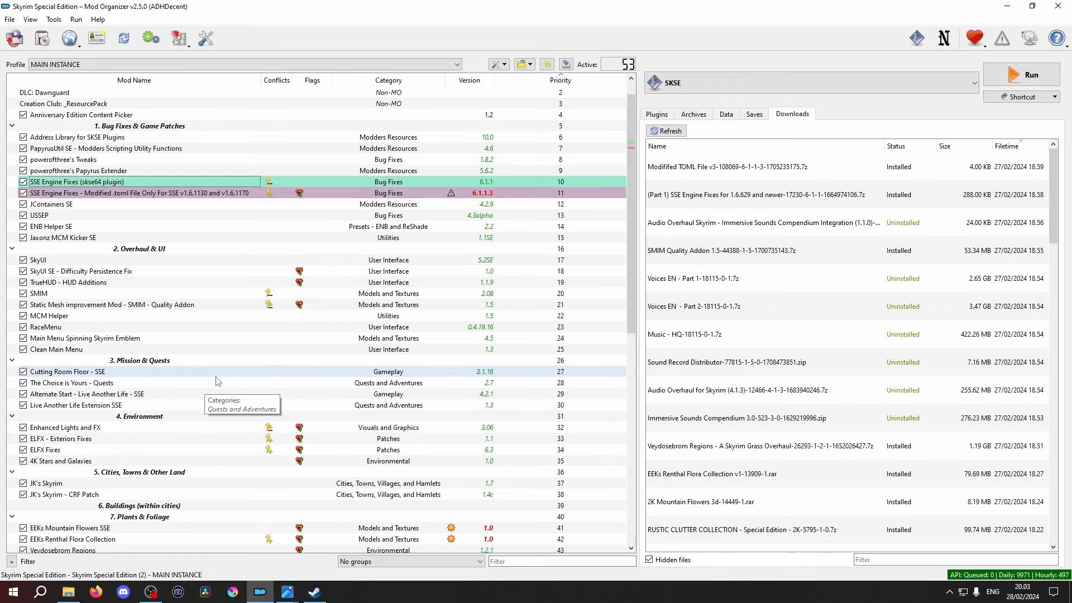
# - Install the Music - HQ archive under the name Unofficial High Definition Audio Project
pyautogui.scroll(-12, 224, 449)
pyautogui.doubleClick(750, 337)
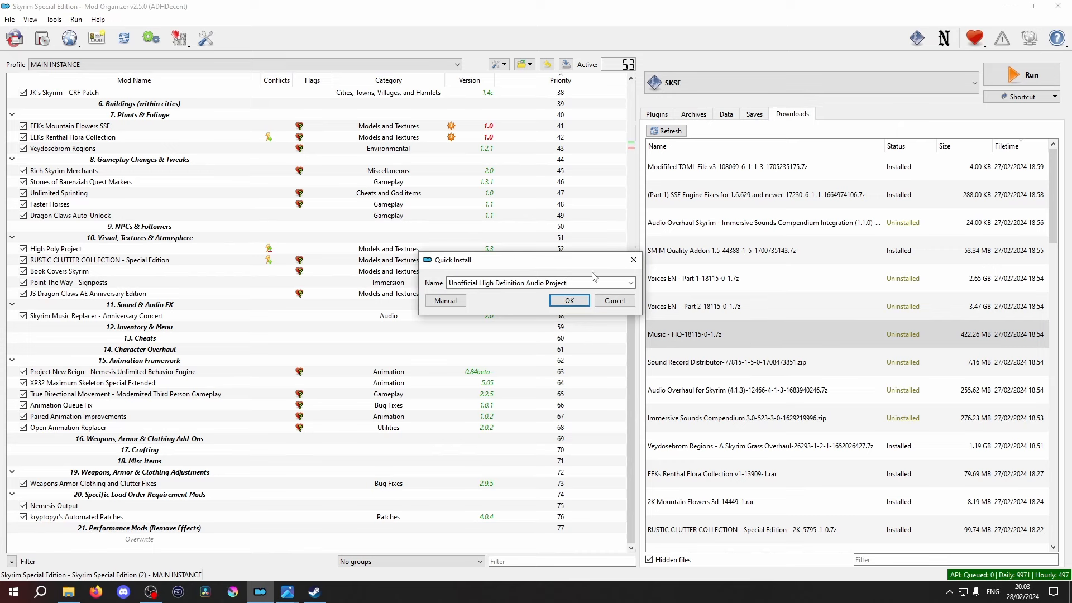
pyautogui.click(568, 302)
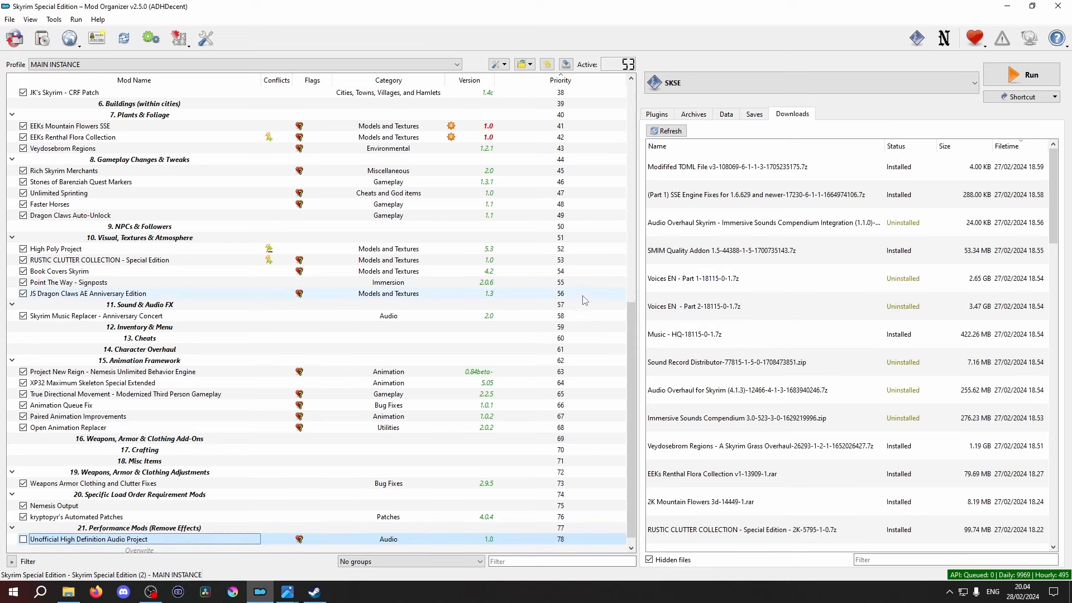
pyautogui.doubleClick(773, 283)
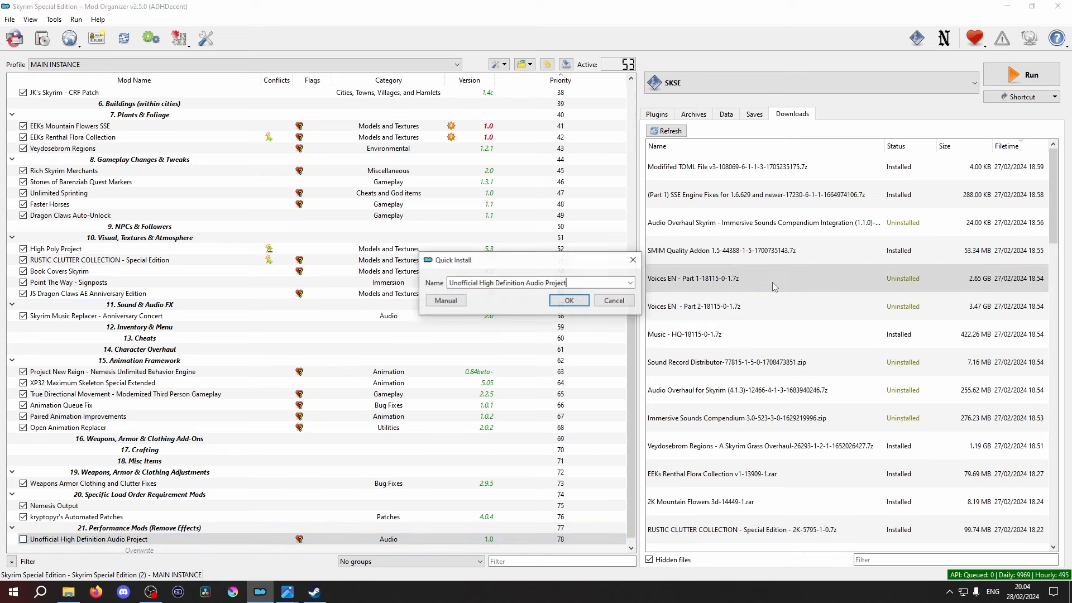
pyautogui.click(569, 301)
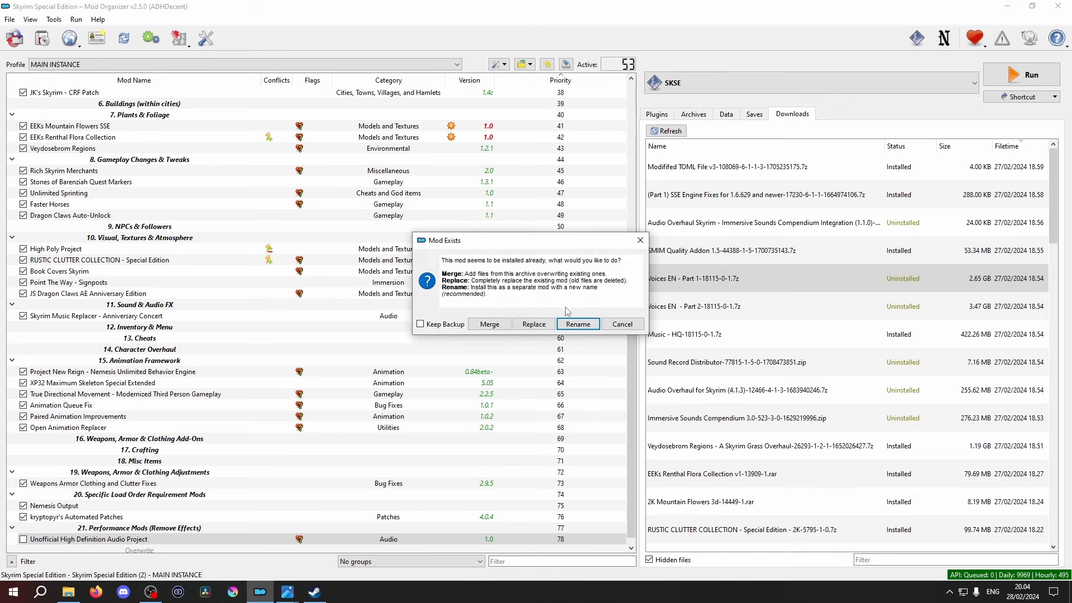
pyautogui.click(608, 323)
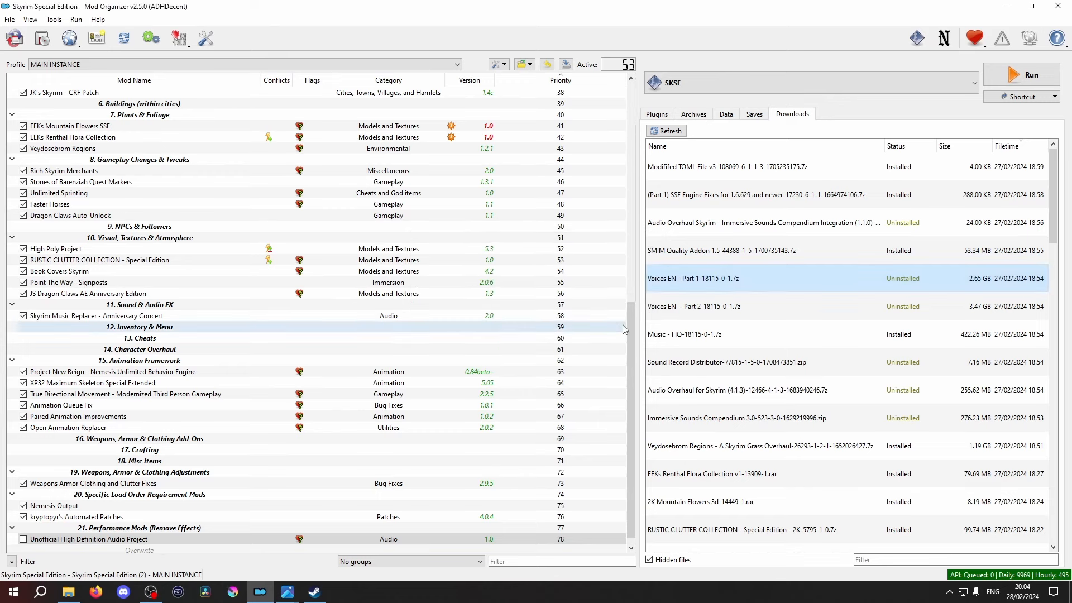
# - Install both Voices EN archives as UHDAP - Voices Part 1 and UHDAP - Voices Part 2, and enable the three high definition audio mods
pyautogui.doubleClick(764, 283)
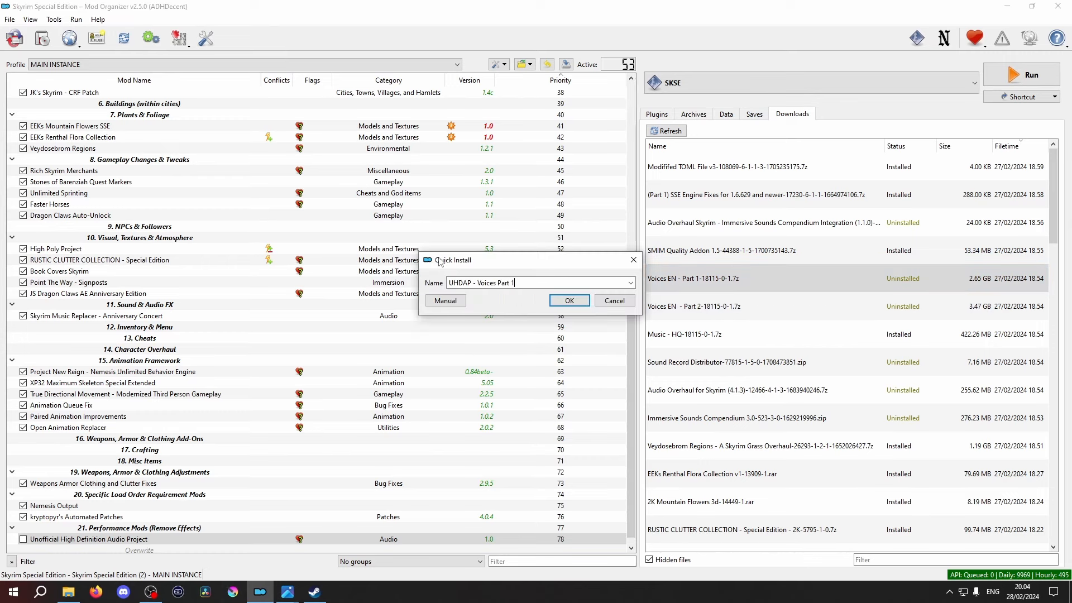
pyautogui.press('Return')
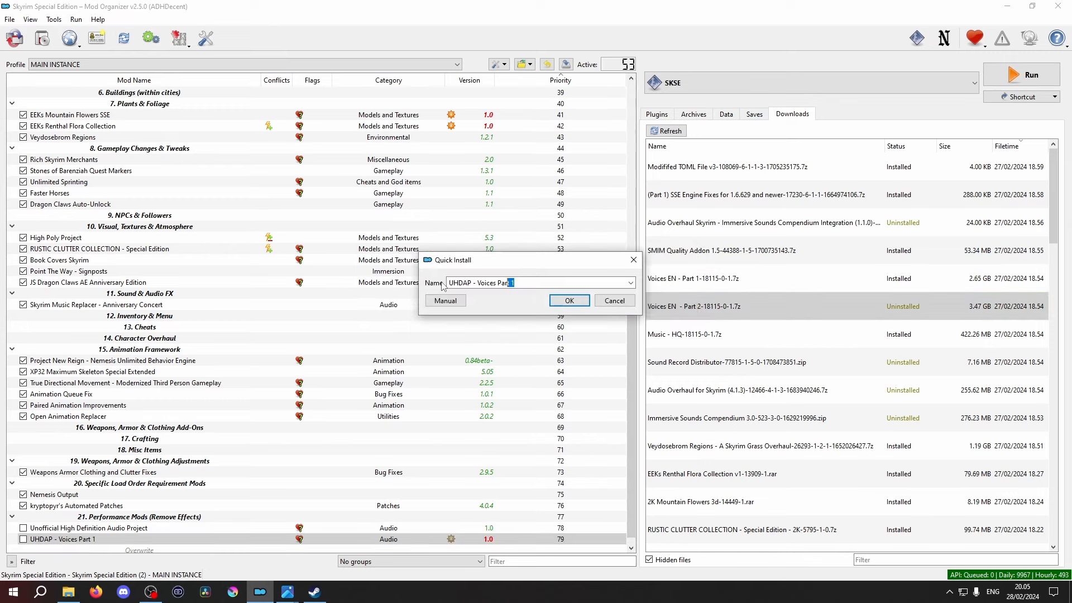
pyautogui.press('Return')
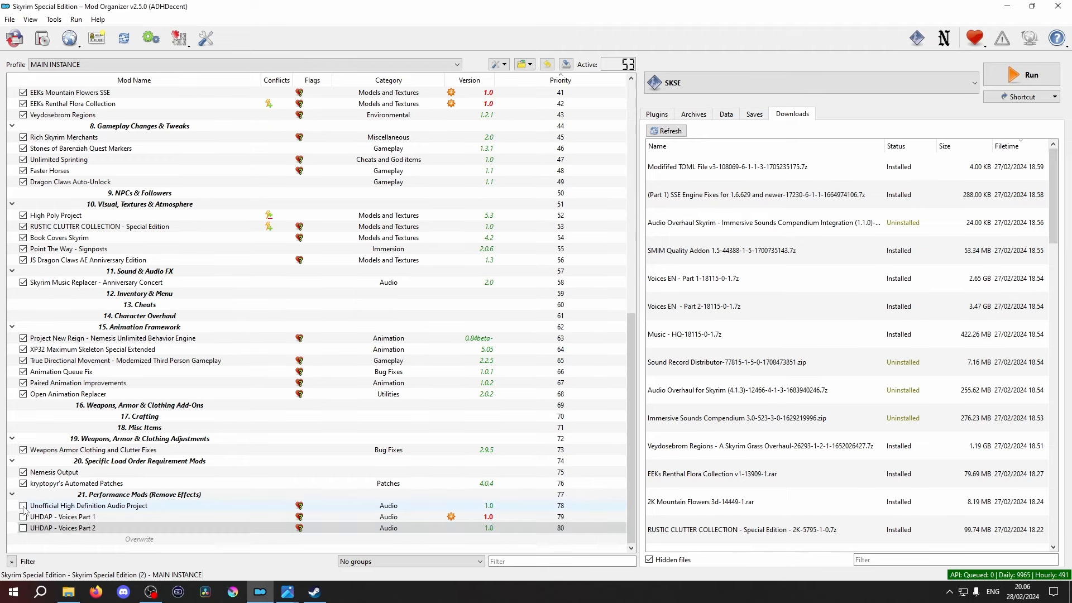
pyautogui.click(23, 516)
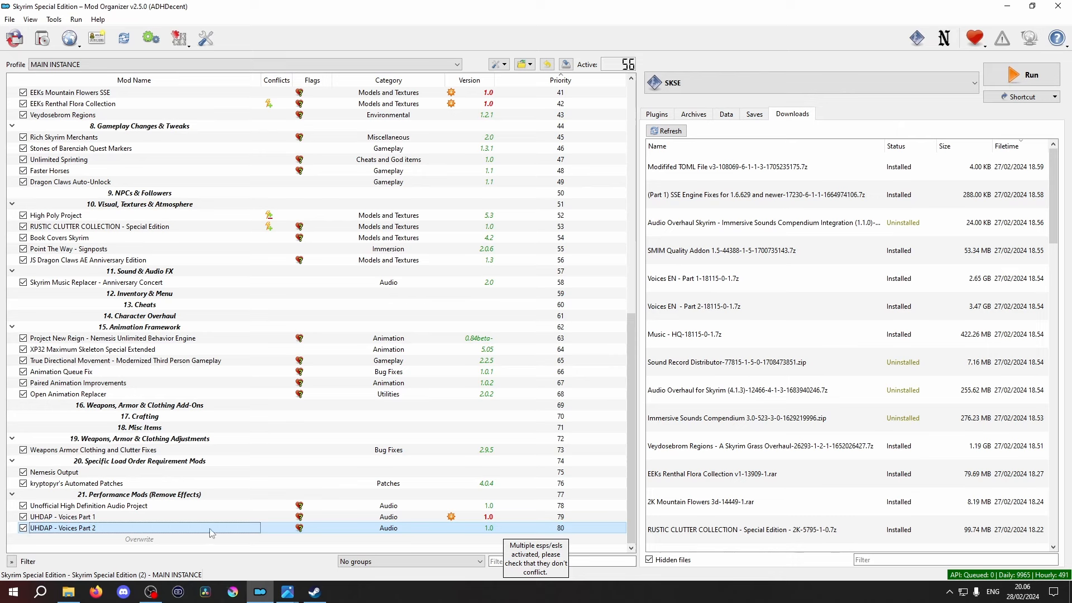
# - Move the three high definition audio mods directly below Anniversary Edition Content Picker, above the Bug Fixes & Game Patches section
pyautogui.click(176, 508)
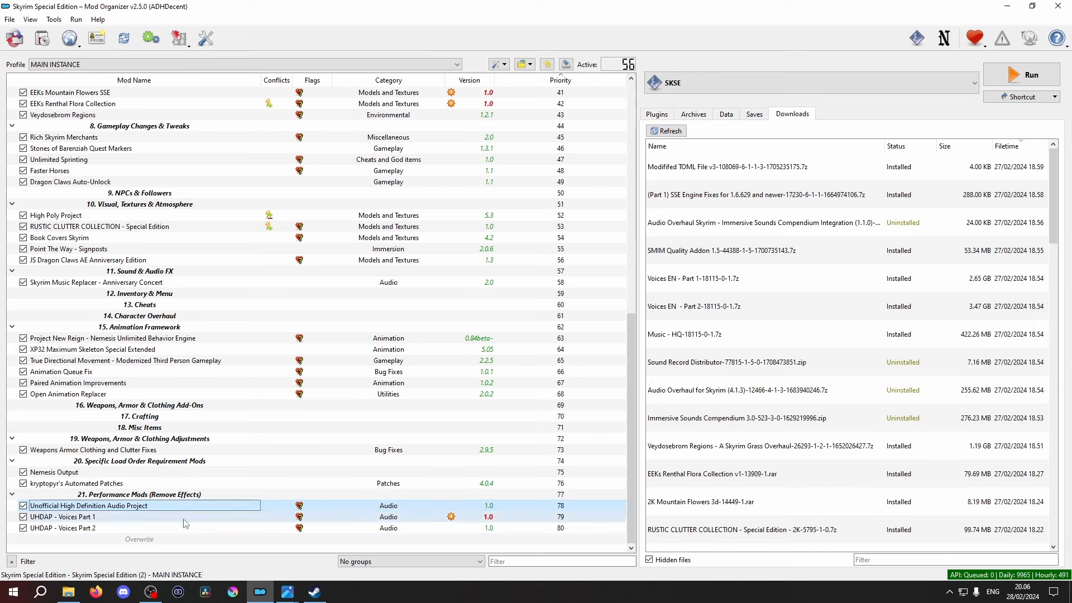
pyautogui.keyDown('shift'); pyautogui.click(179, 528); pyautogui.keyUp('shift')
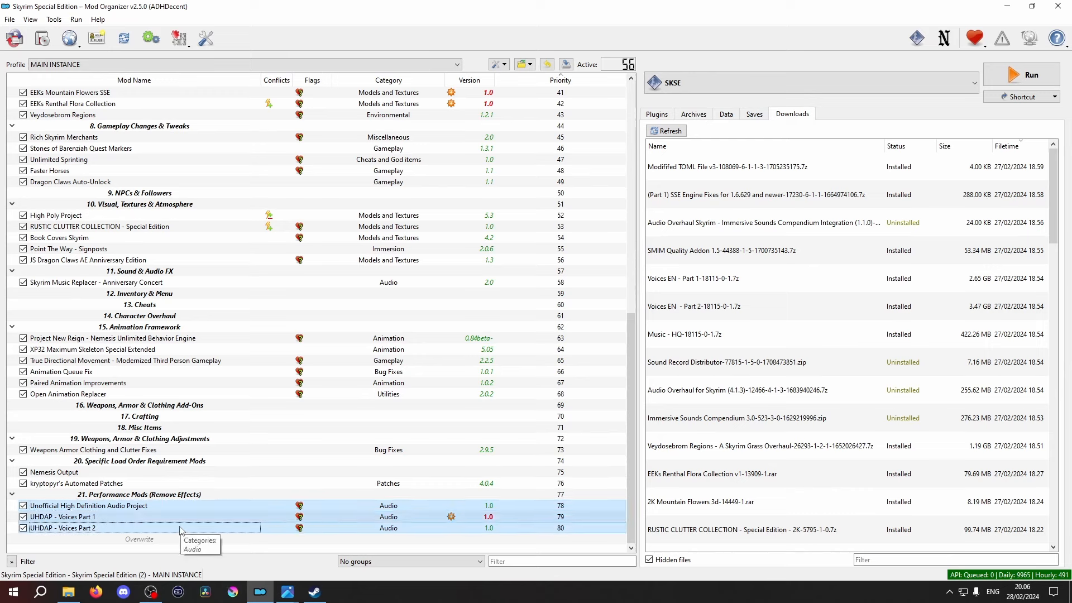
pyautogui.moveTo(165, 506); pyautogui.dragTo(162, 142)
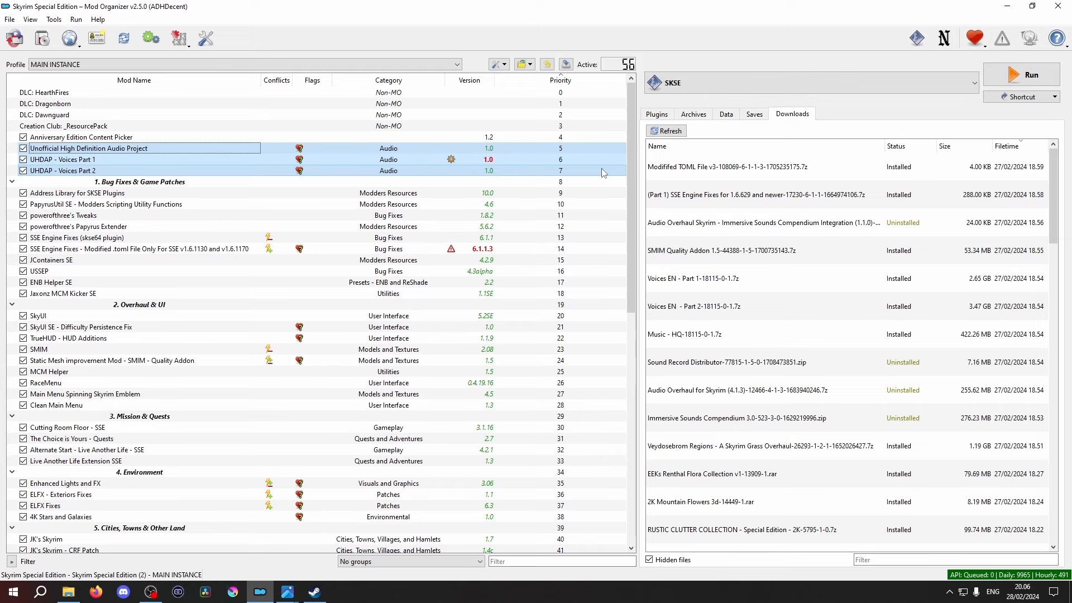
# - Install the Sound Record Distributor archive under its suggested name
pyautogui.scroll(-13, 603, 173)
pyautogui.doubleClick(740, 362)
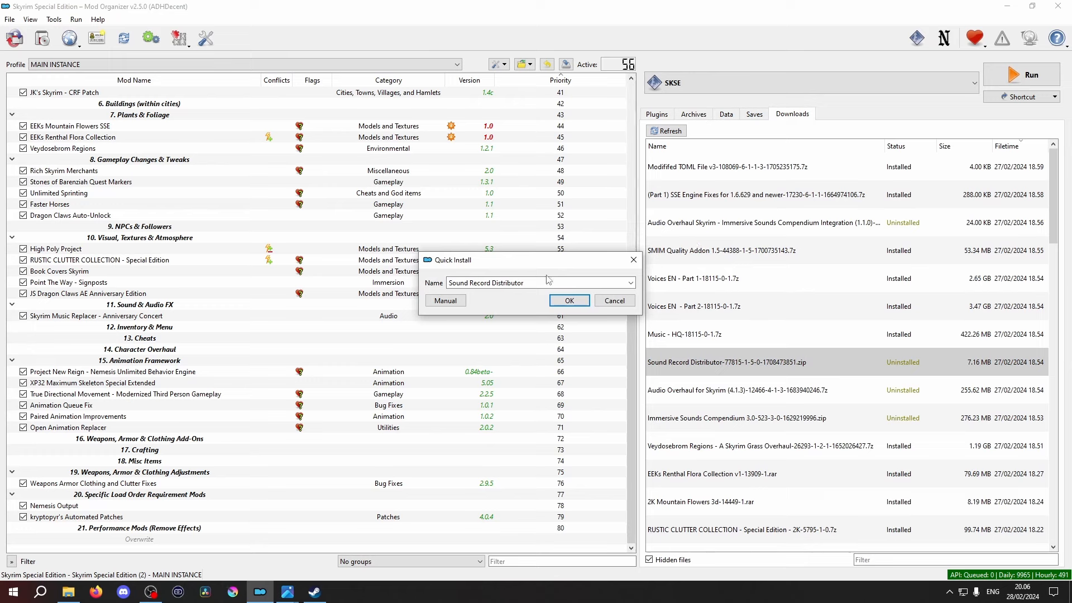
pyautogui.click(569, 301)
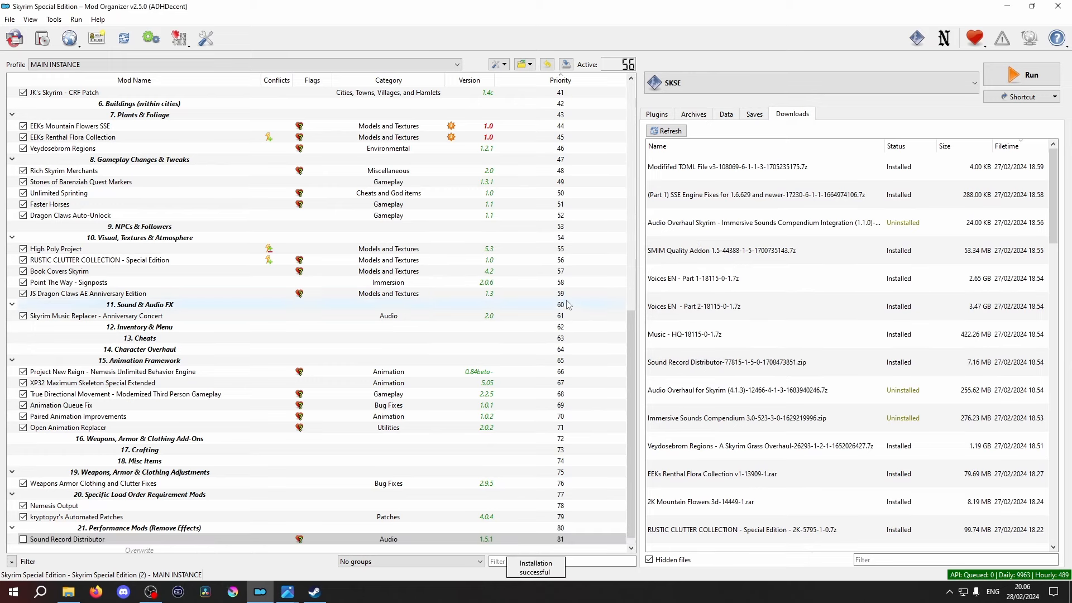
# - Install the Audio Overhaul for Skyrim (4.1.3) archive with only the required files and none of the optional addon patches
pyautogui.doubleClick(744, 397)
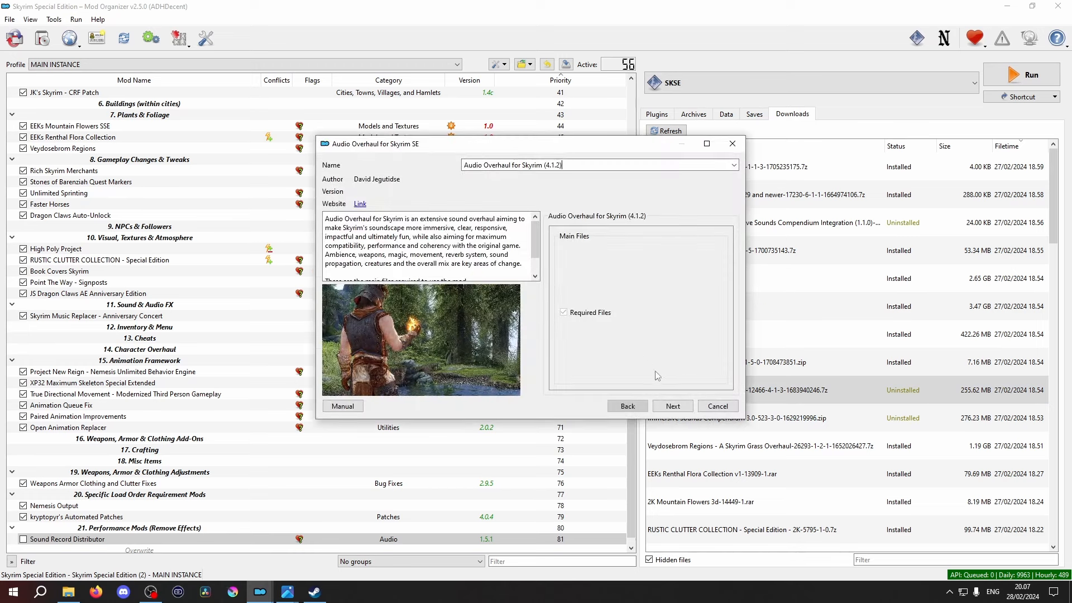
pyautogui.click(672, 407)
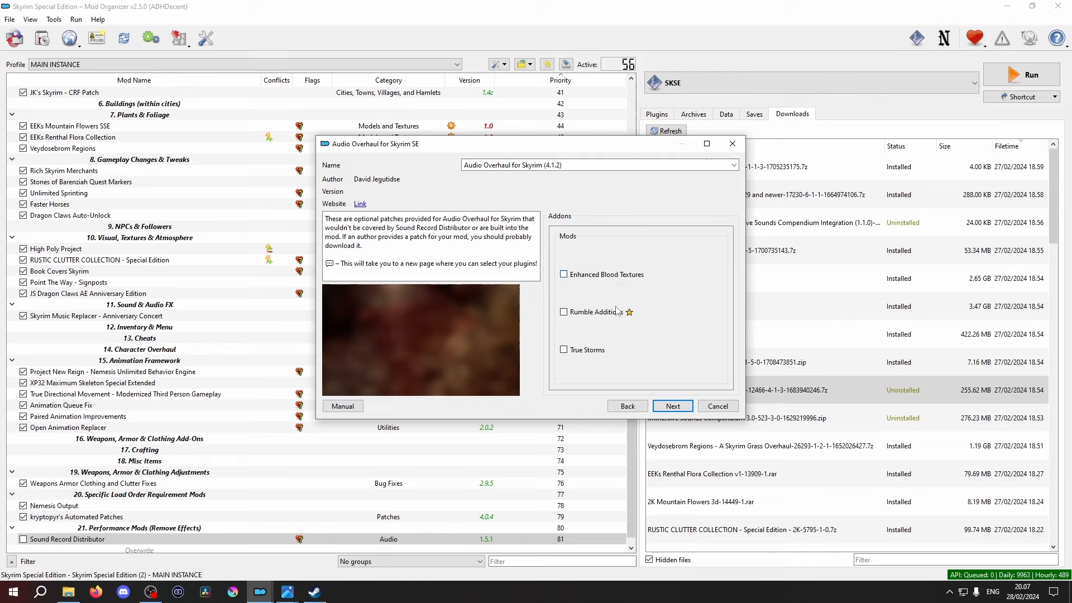
pyautogui.click(674, 407)
pyautogui.click(674, 407)
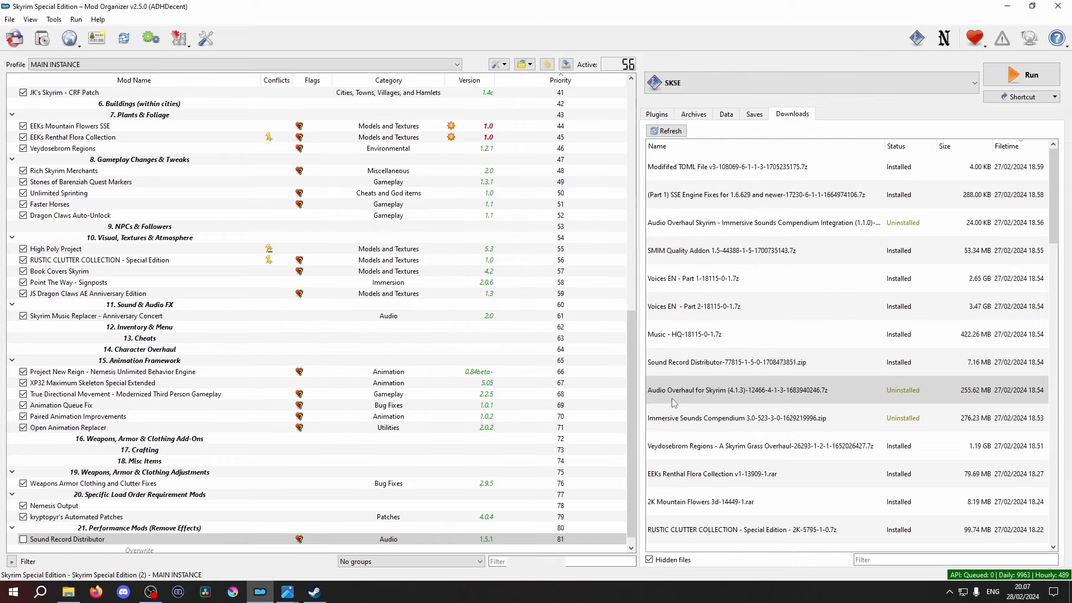
# - Review the melee choices for Immersive Sounds Compendium 3.0 and install it with the default melee and misc options
pyautogui.doubleClick(788, 419)
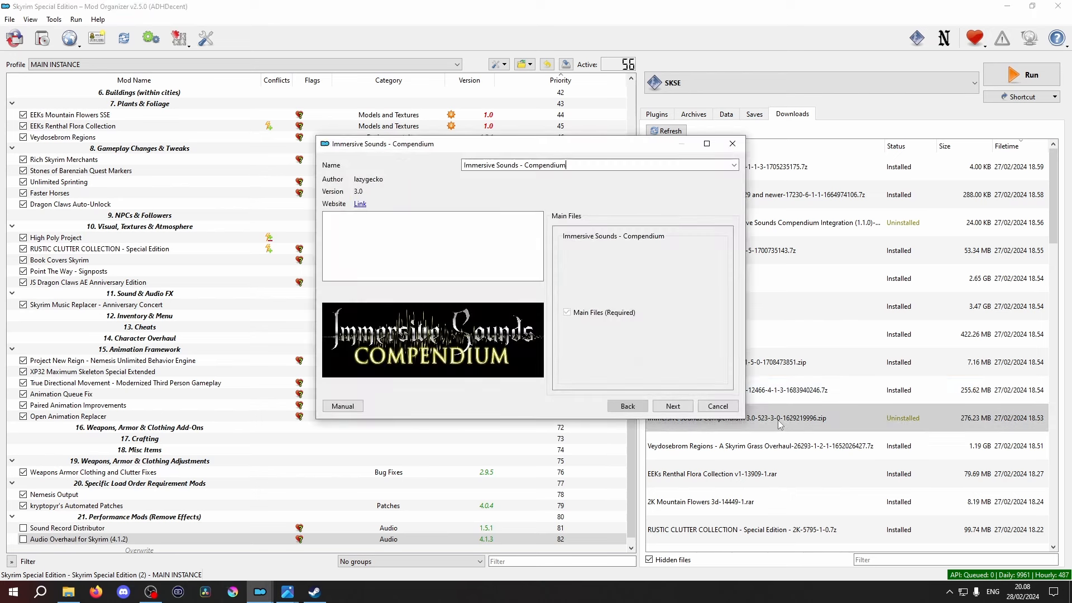
pyautogui.click(674, 407)
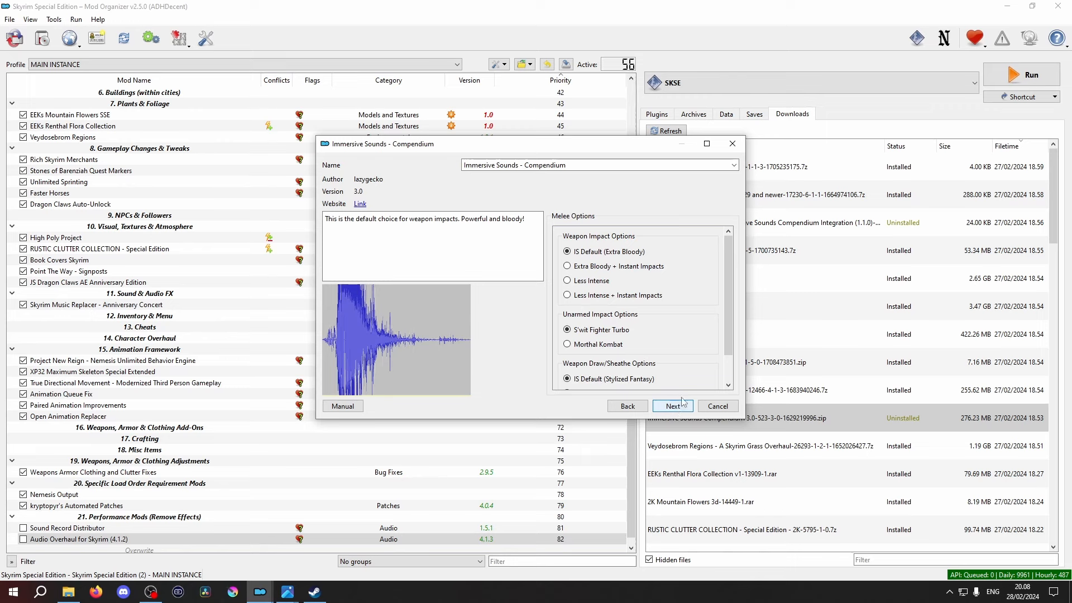
pyautogui.moveTo(659, 272)
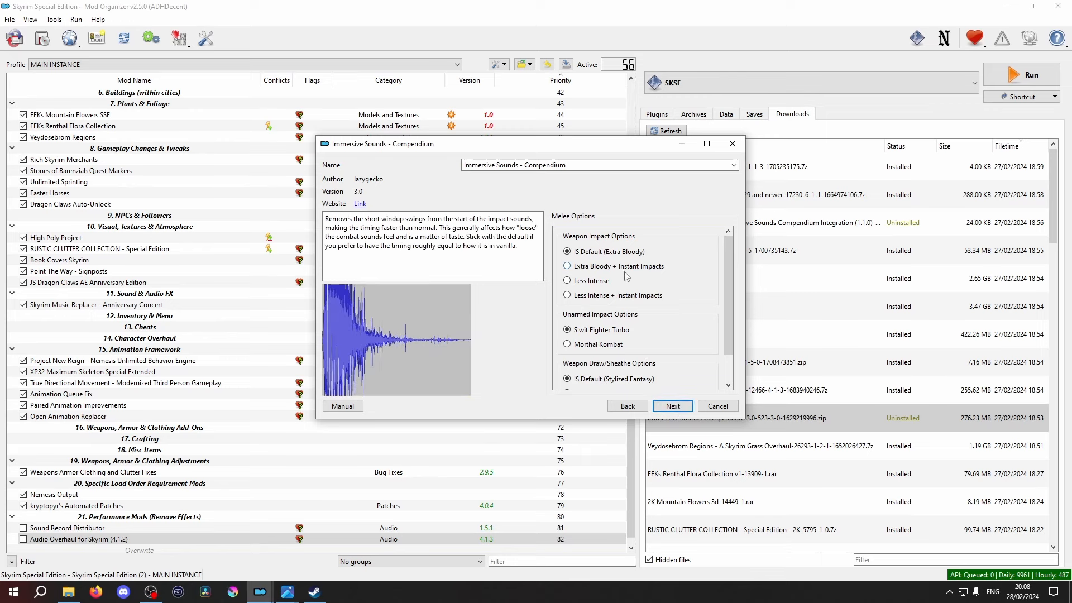
pyautogui.moveTo(616, 301)
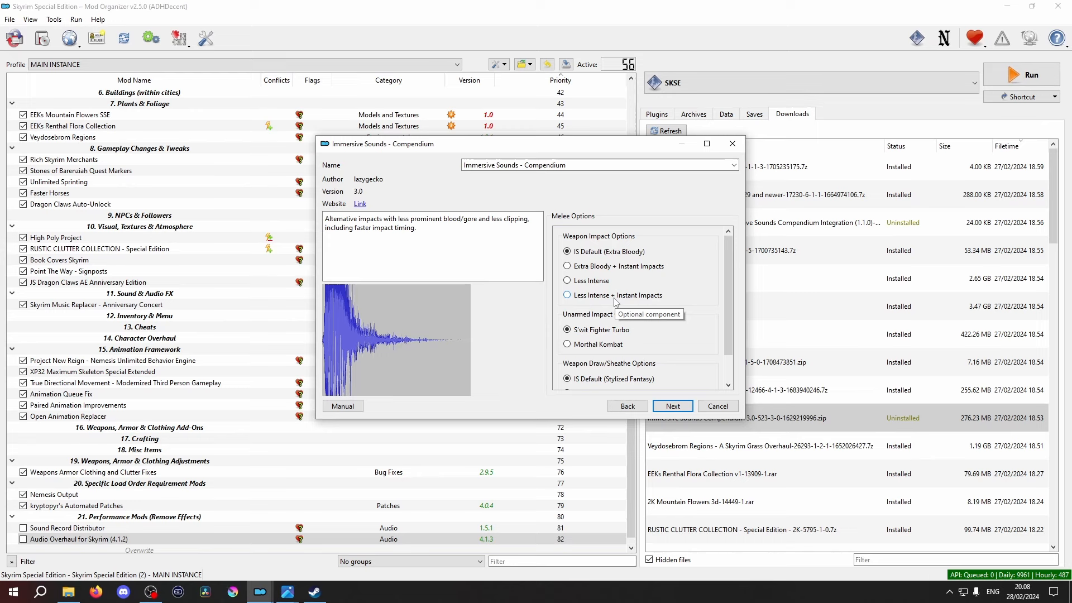
pyautogui.scroll(-1, 615, 300)
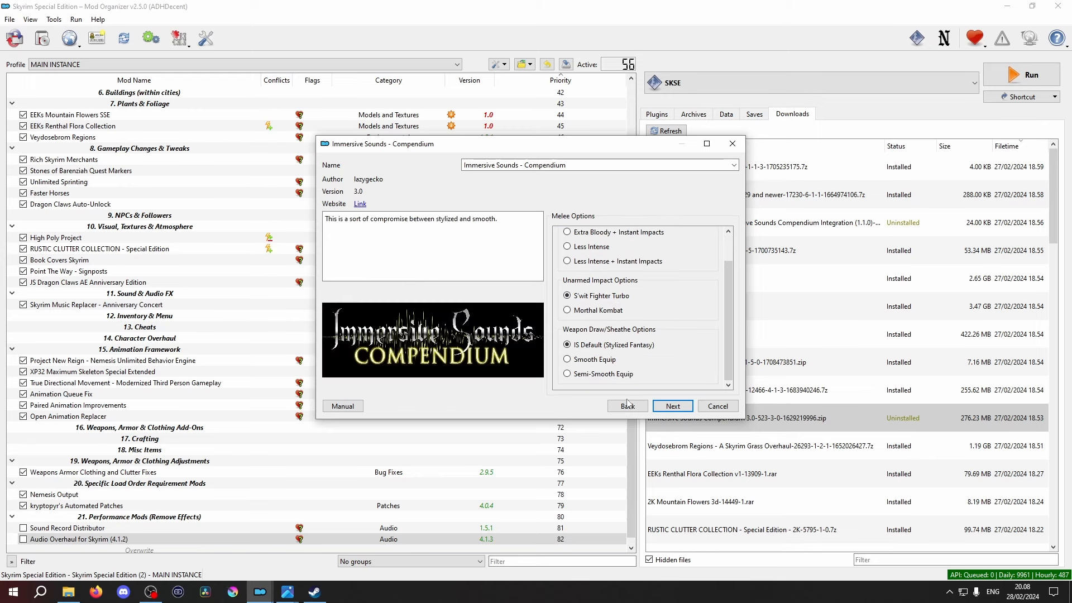
pyautogui.click(671, 407)
pyautogui.click(675, 408)
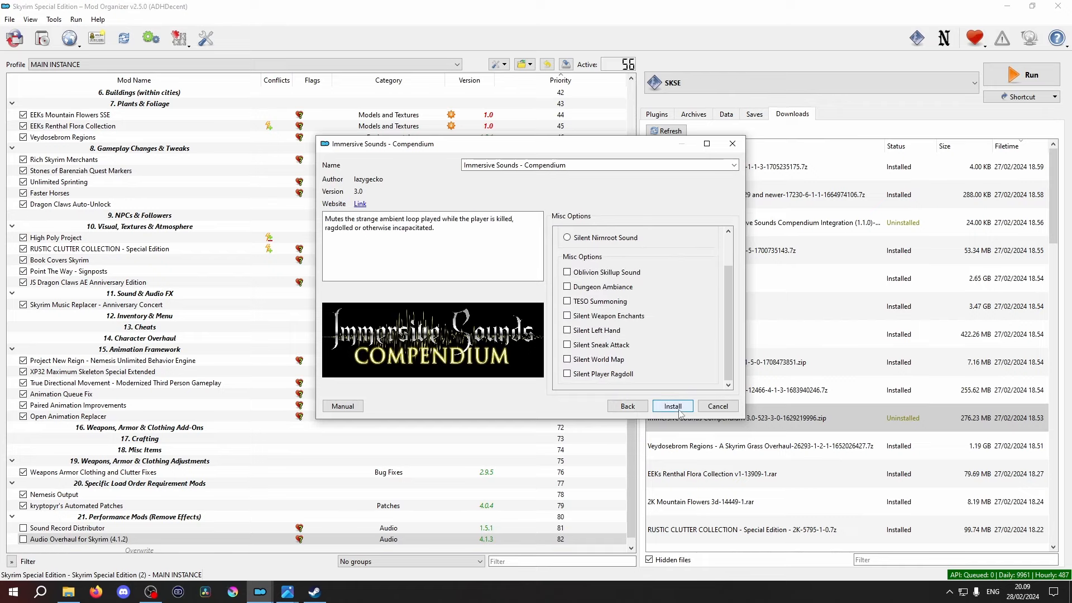
pyautogui.click(679, 411)
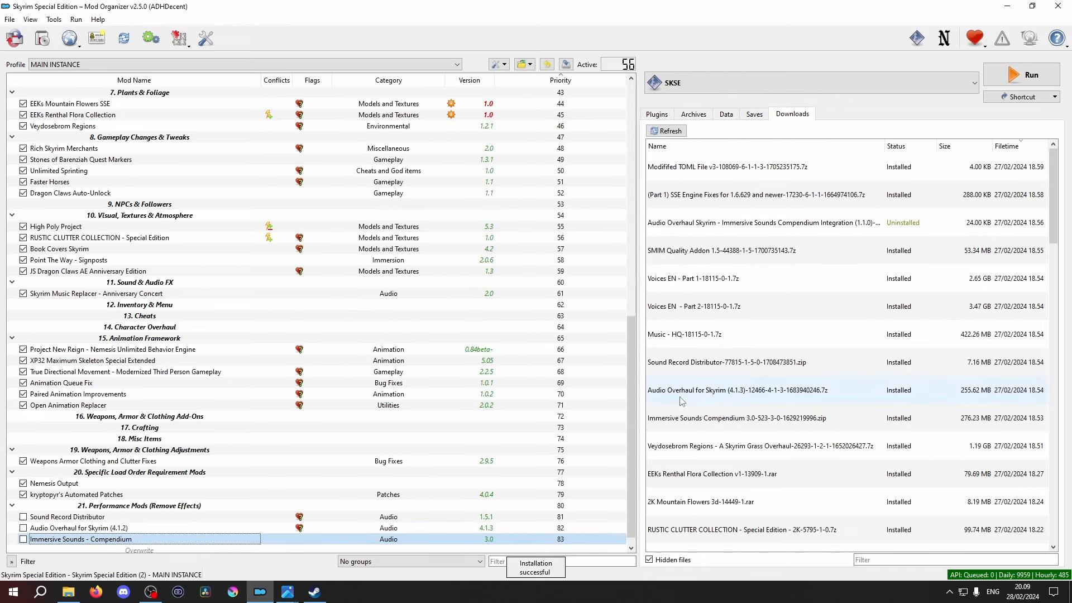
# - Install the Audio Overhaul Skyrim - Immersive Sounds Compendium Integration patch under its suggested name, and enable the four newly installed audio mods
pyautogui.doubleClick(771, 223)
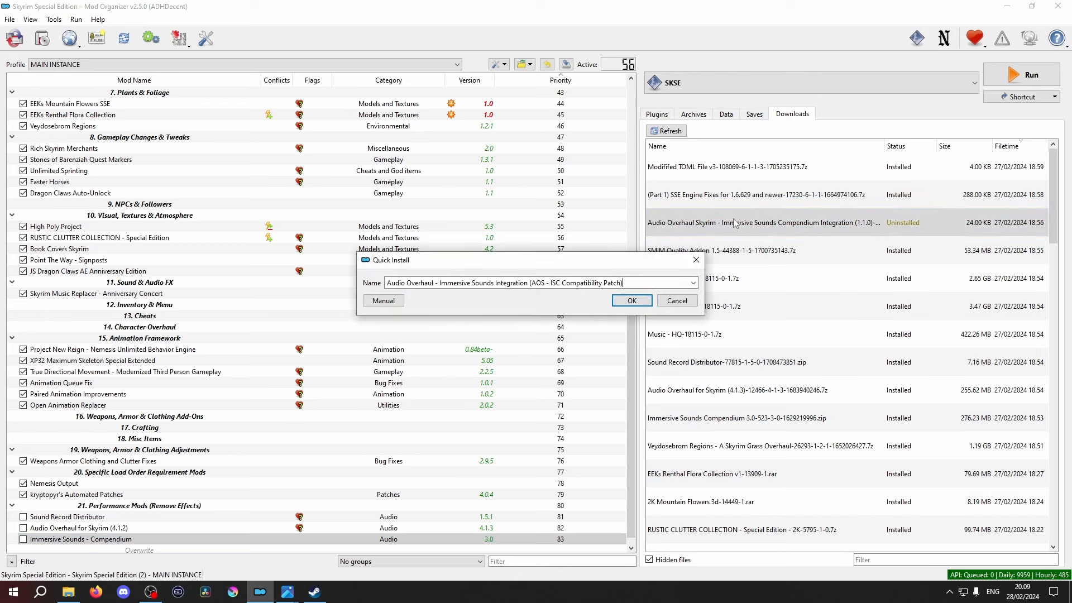
pyautogui.click(631, 301)
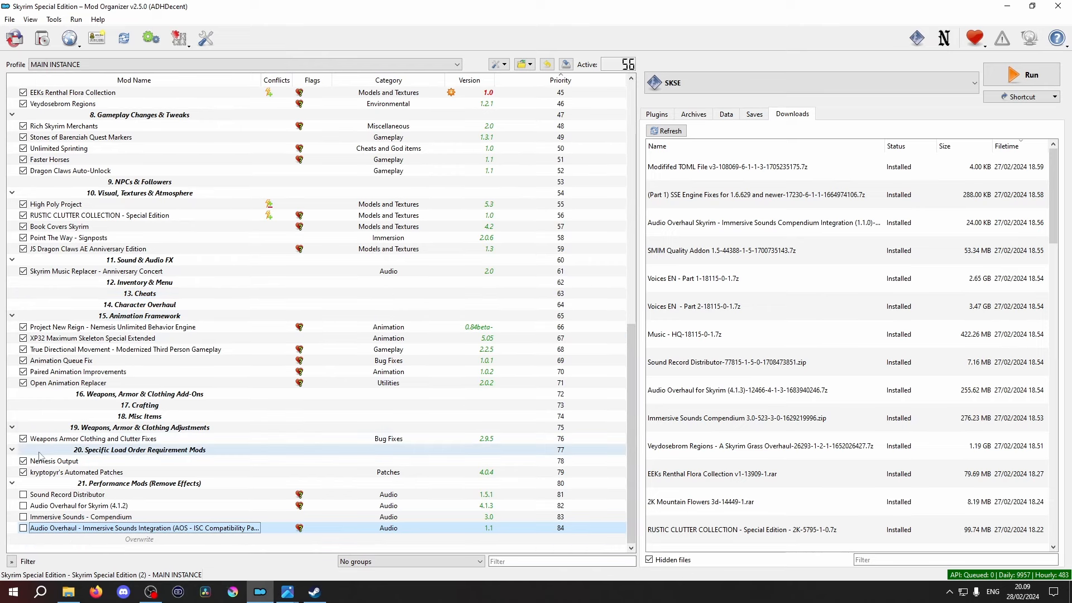
pyautogui.click(23, 505)
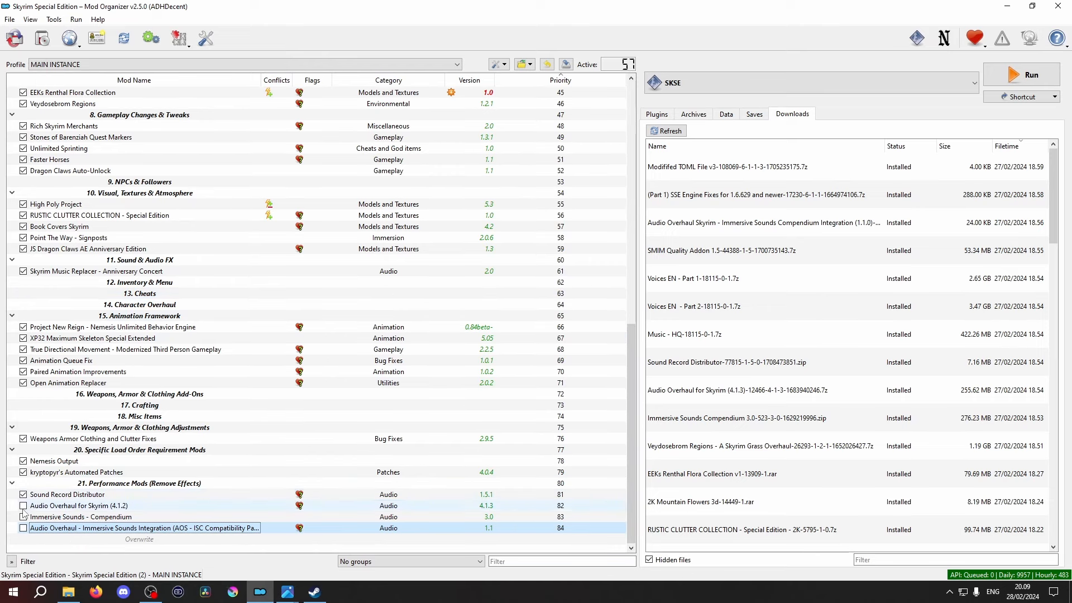
pyautogui.click(23, 516)
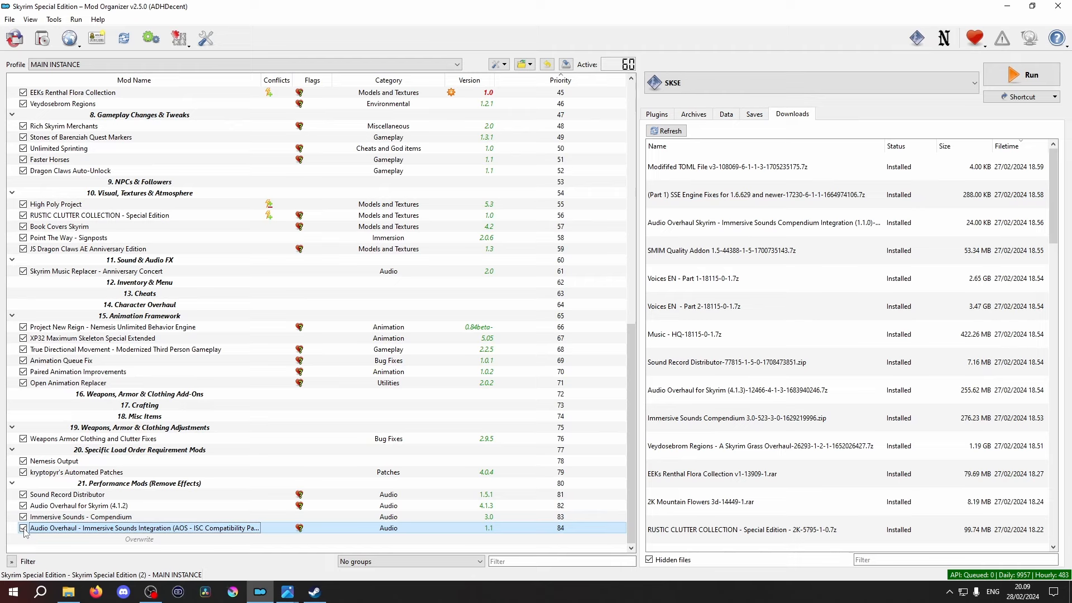
# - Move Sound Record Distributor between JContainers SE and USSEP, and the other three new audio mods below Skyrim Music Replacer in Sound & Audio FX
pyautogui.click(69, 494)
pyautogui.moveTo(67, 494); pyautogui.dragTo(70, 93)
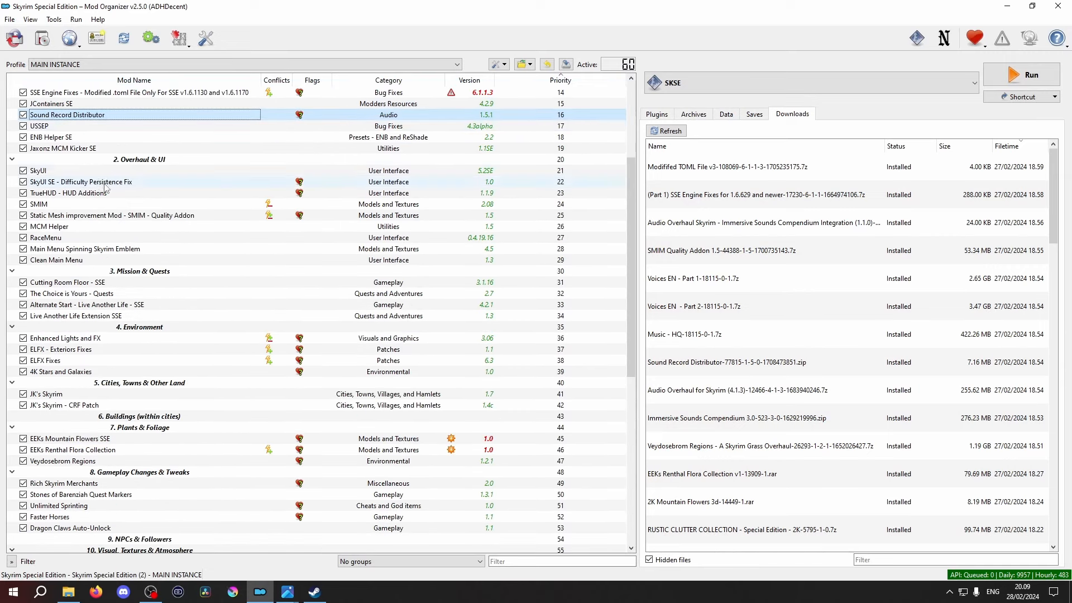
pyautogui.scroll(-9, 95, 391)
pyautogui.click(97, 505)
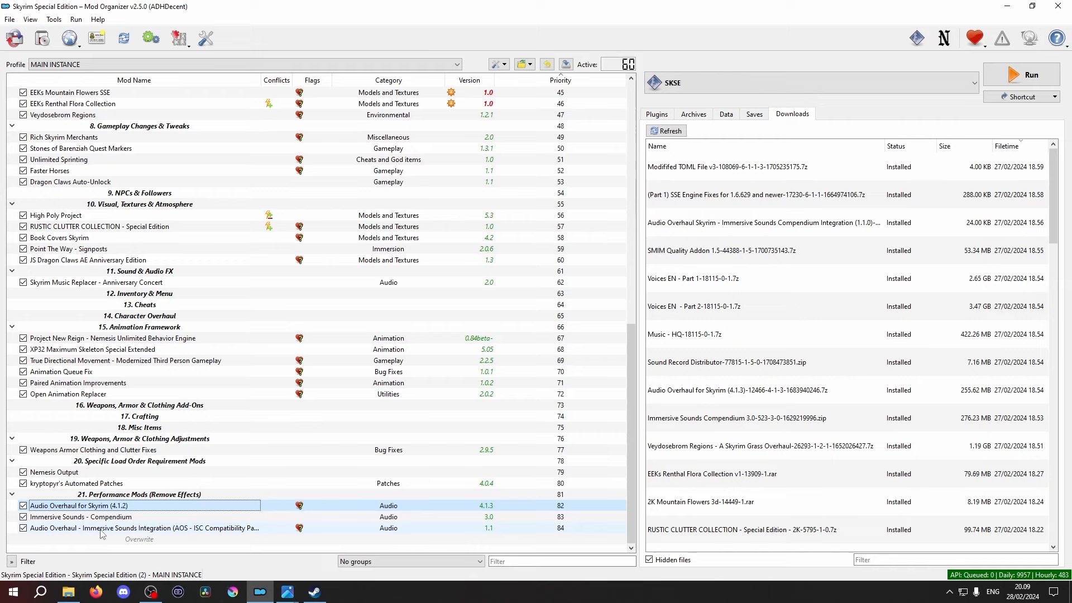
pyautogui.keyDown('shift'); pyautogui.click(100, 530); pyautogui.keyUp('shift')
pyautogui.moveTo(89, 505); pyautogui.dragTo(81, 293)
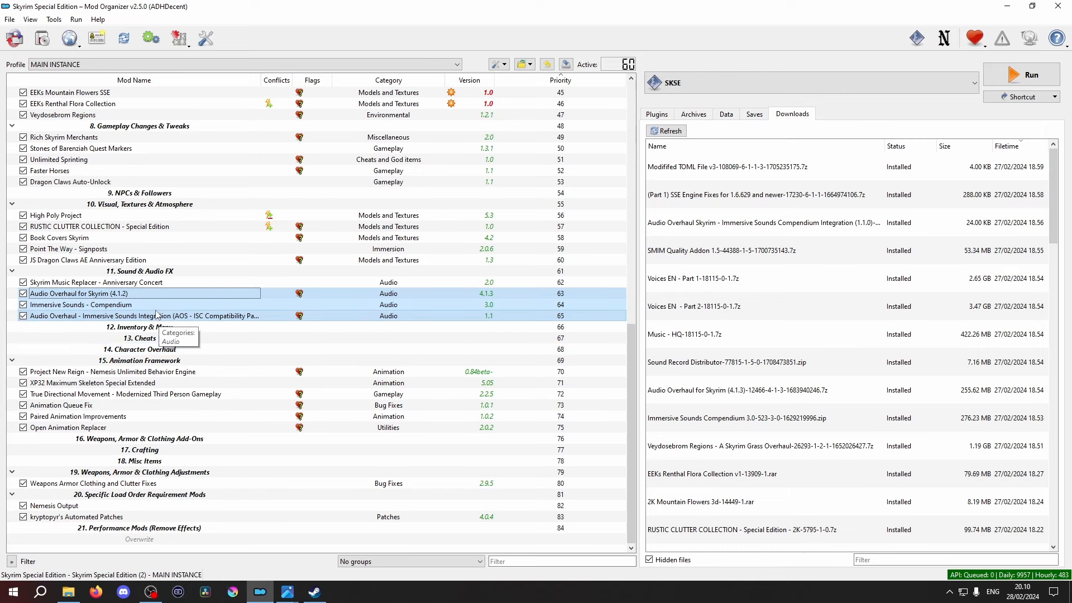
# - Rename the Audio Overhaul mod as Audio Overhaul for Skyrim (4.1.3)
pyautogui.click(134, 294)
pyautogui.click(134, 293)
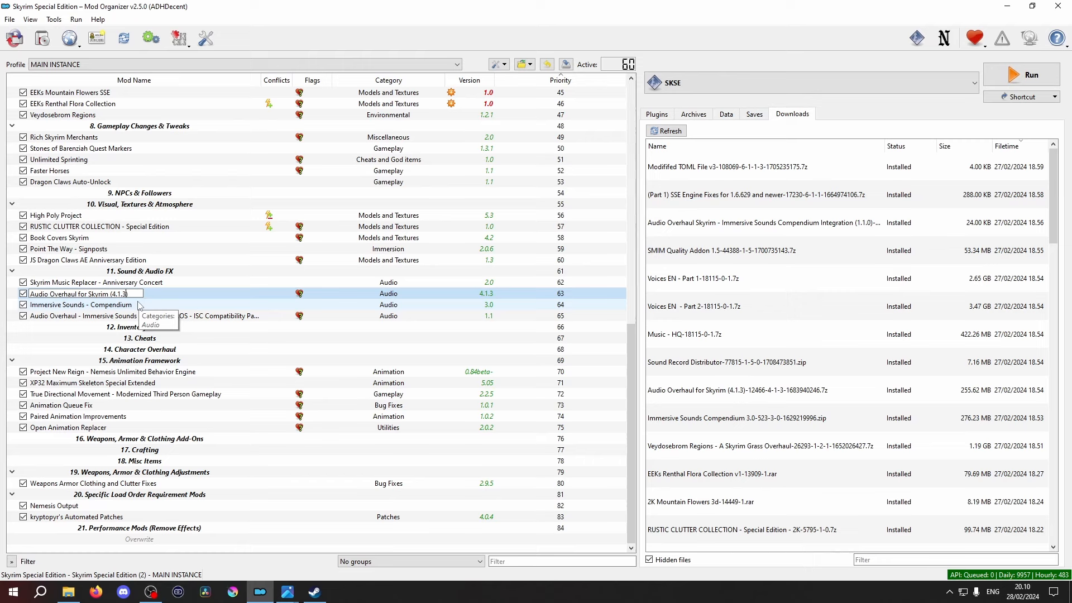
pyautogui.press('Return')
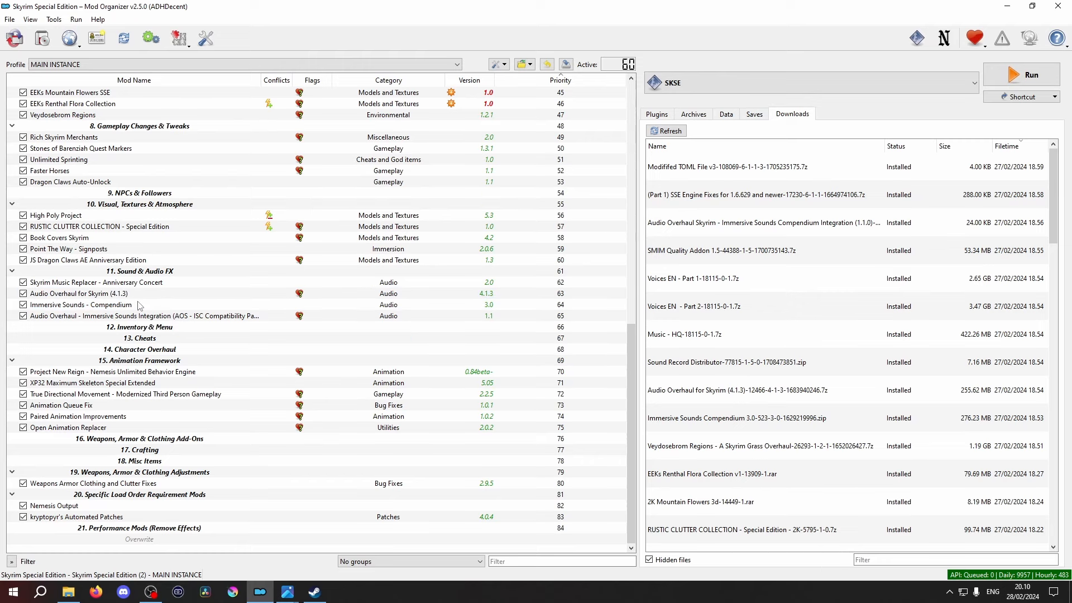
# - Sort the plugin load order with LOOT and review the notes in its report
pyautogui.click(657, 114)
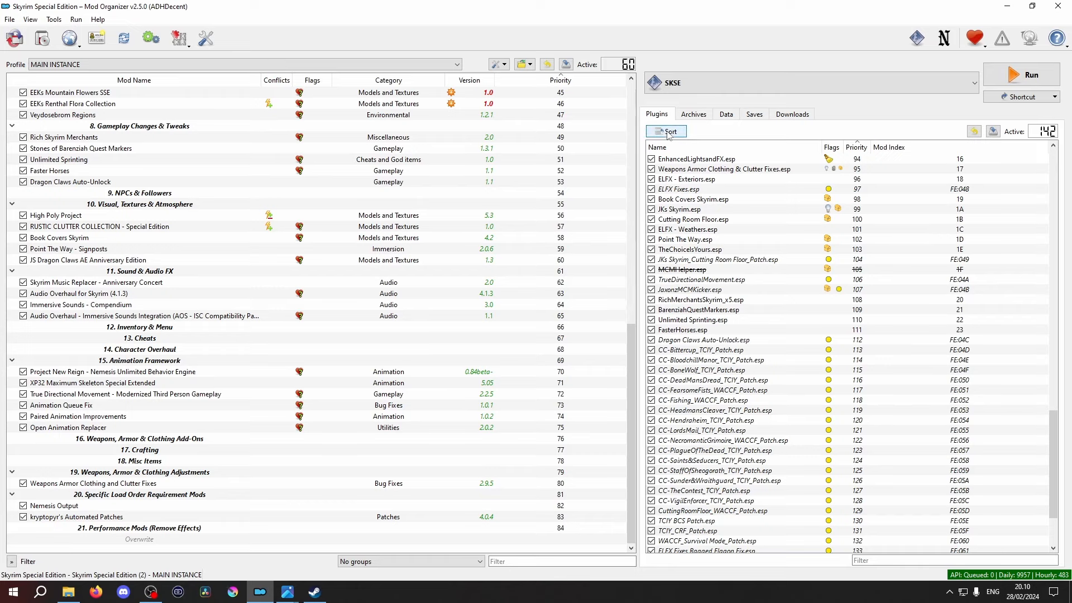
pyautogui.click(668, 132)
pyautogui.click(540, 307)
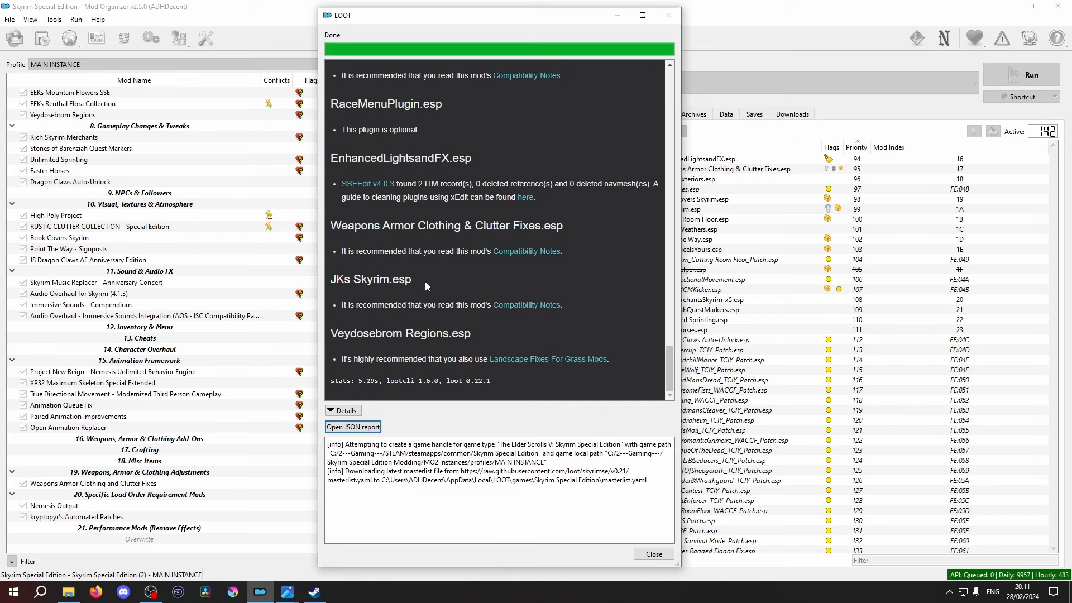
pyautogui.scroll(3, 427, 281)
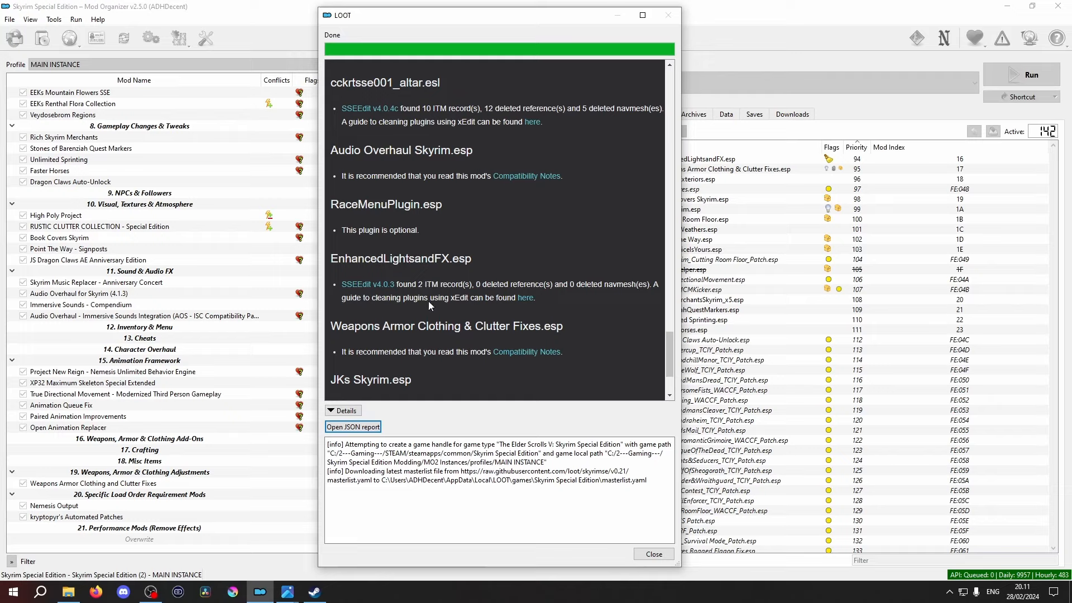
pyautogui.scroll(-3, 429, 302)
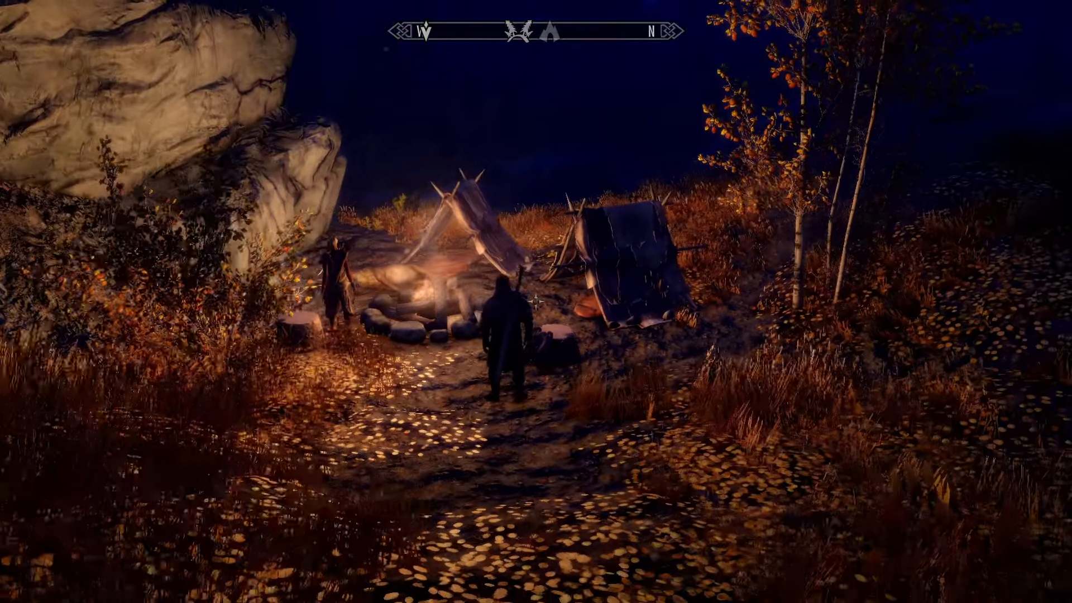
pyautogui.press('w')
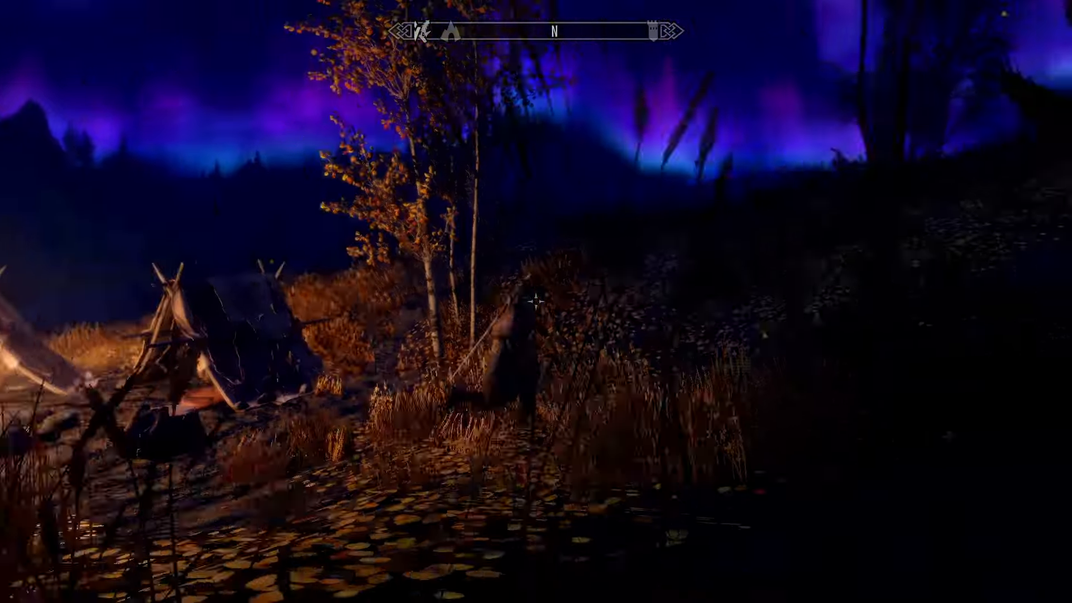
pyautogui.press('w')
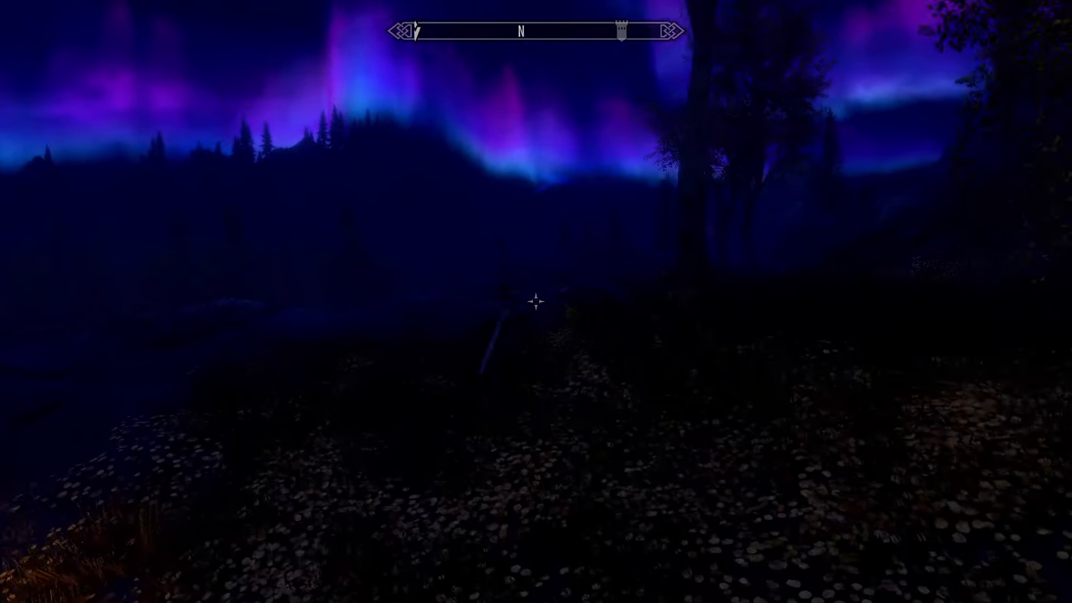
pyautogui.press('w')
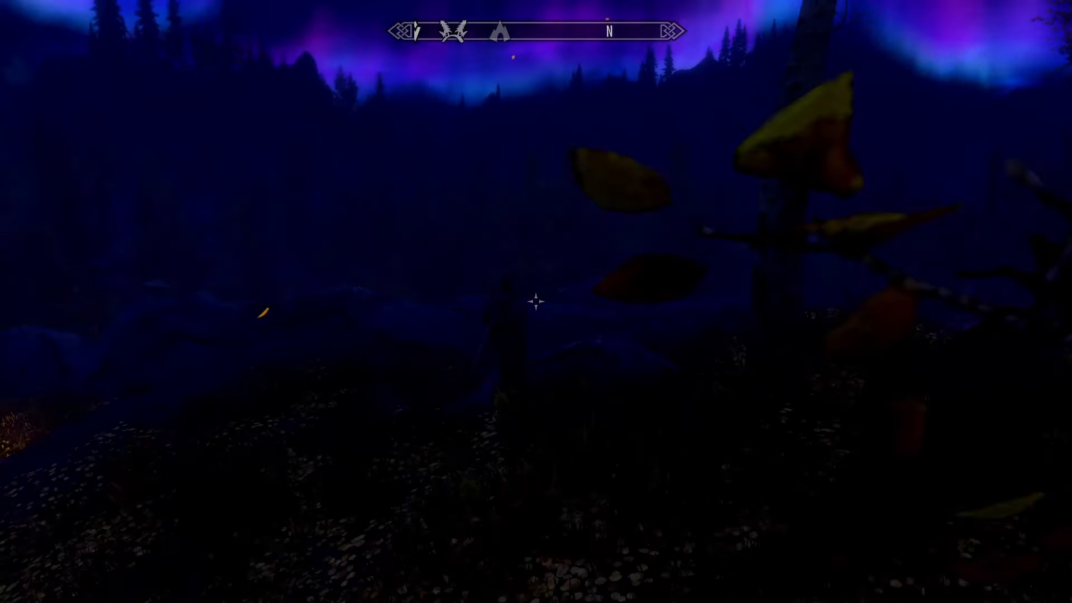